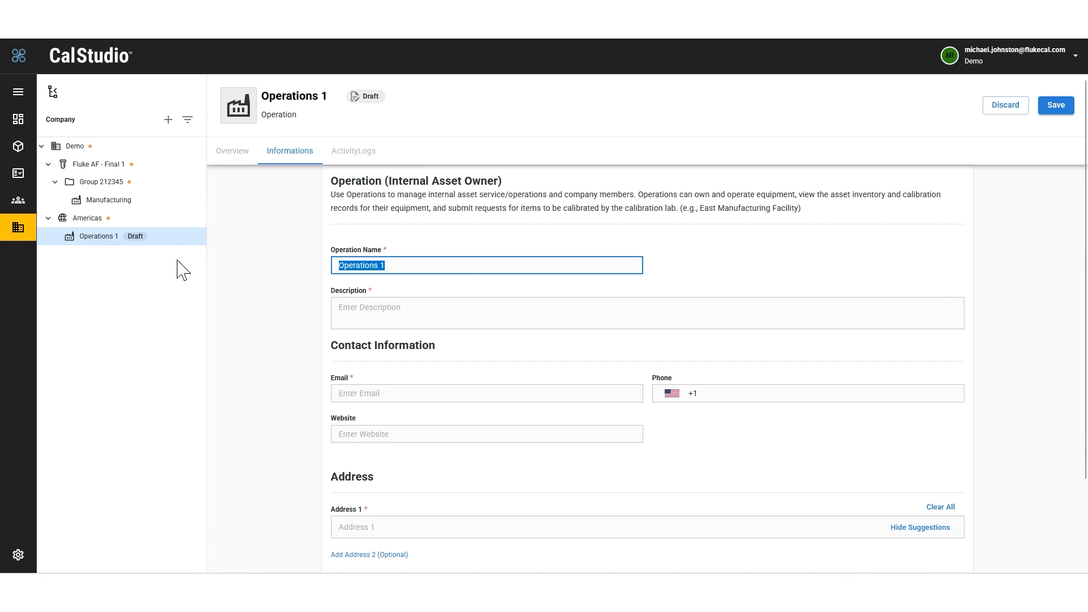
Step: Name the draft operation under Americas Everett MFG and save it
type("Everett Sit")
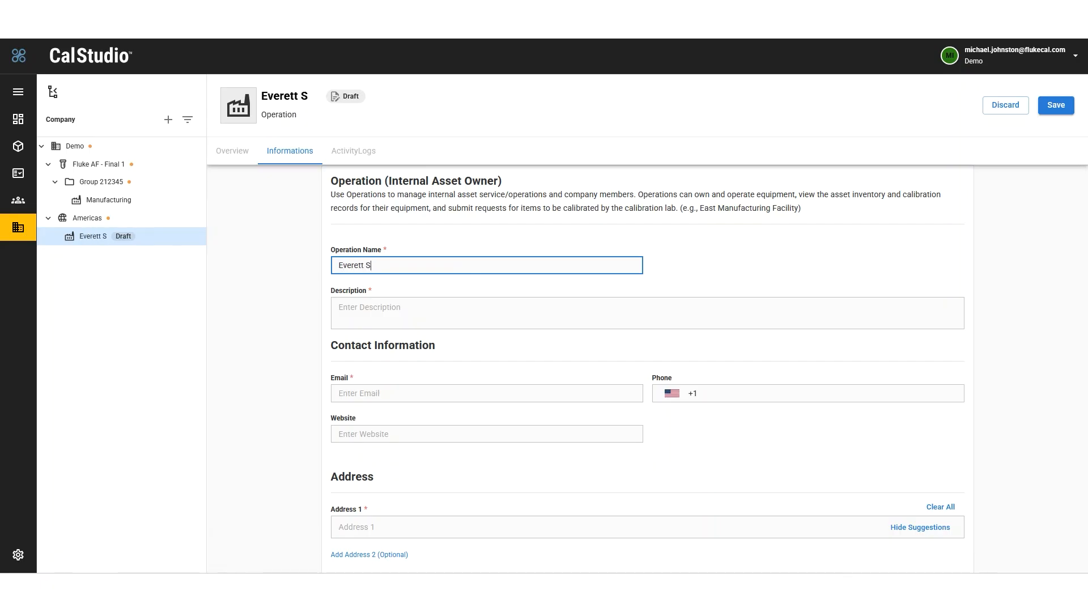
key("BackSpace")
key("BackSpace")
key("BackSpace")
type("MFG")
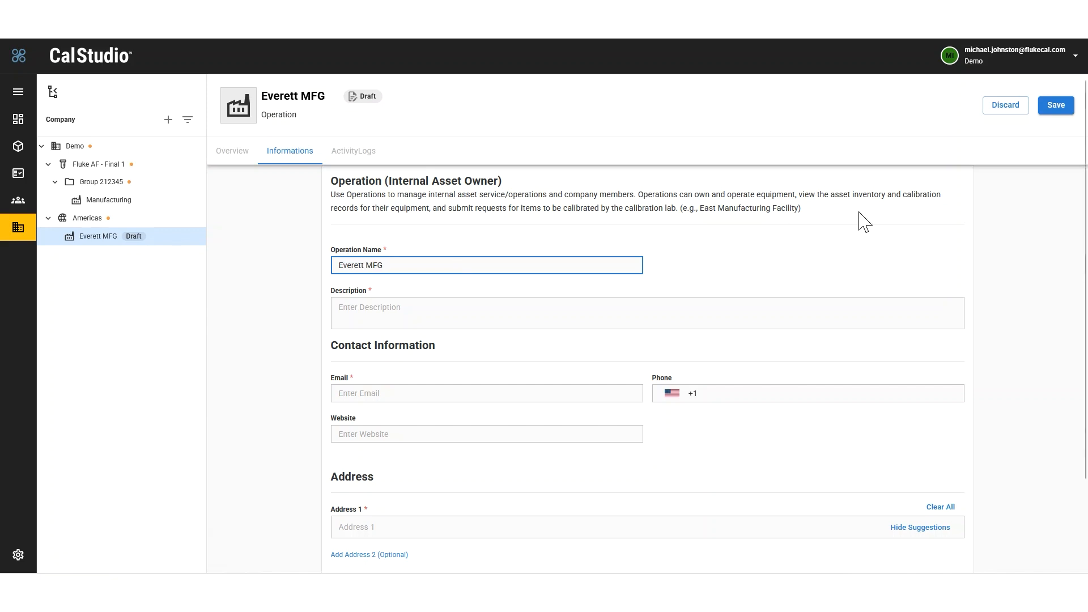
left_click(1056, 106)
Step: Add a group named Engineering under the Everett MFG operation and save it
left_click(169, 120)
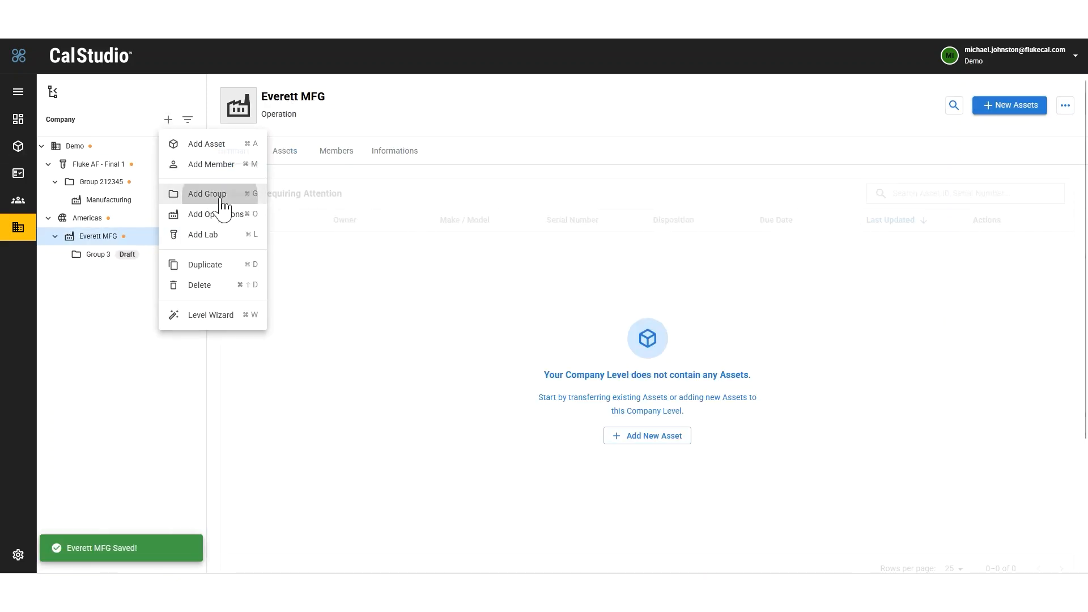
left_click(207, 193)
triple_click(469, 271)
type("Engineering")
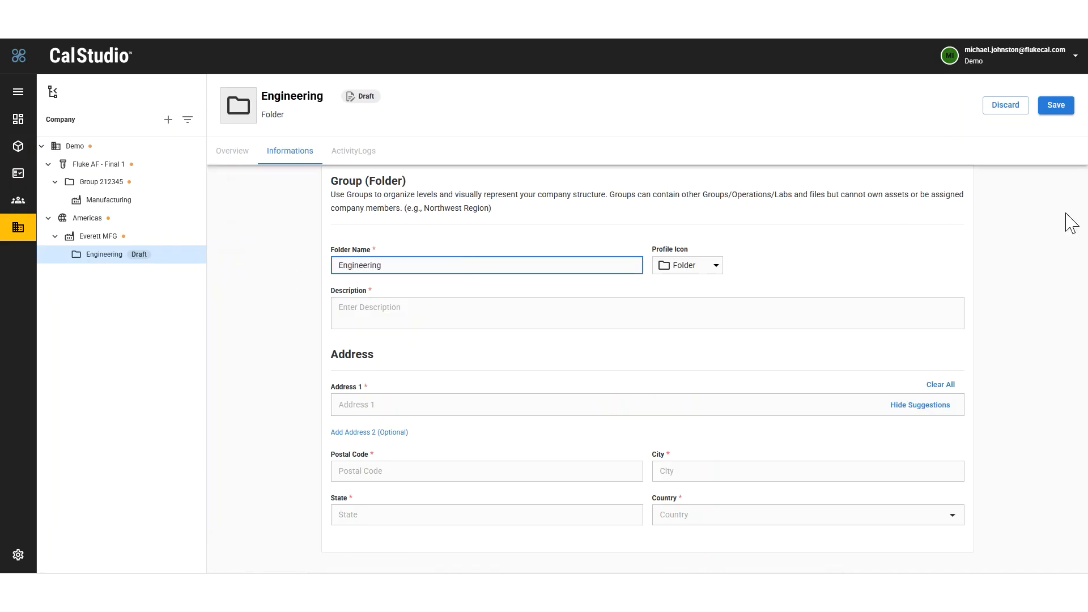
left_click(1056, 104)
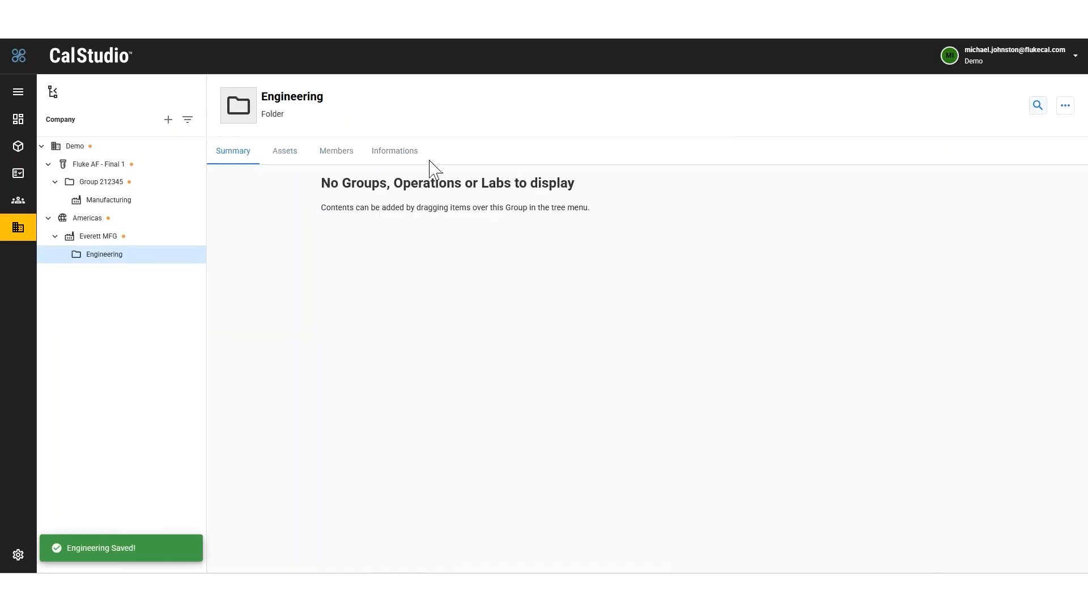
Step: Add a lab named Primary Lab under the Everett MFG operation and save it
left_click(111, 238)
left_click(168, 120)
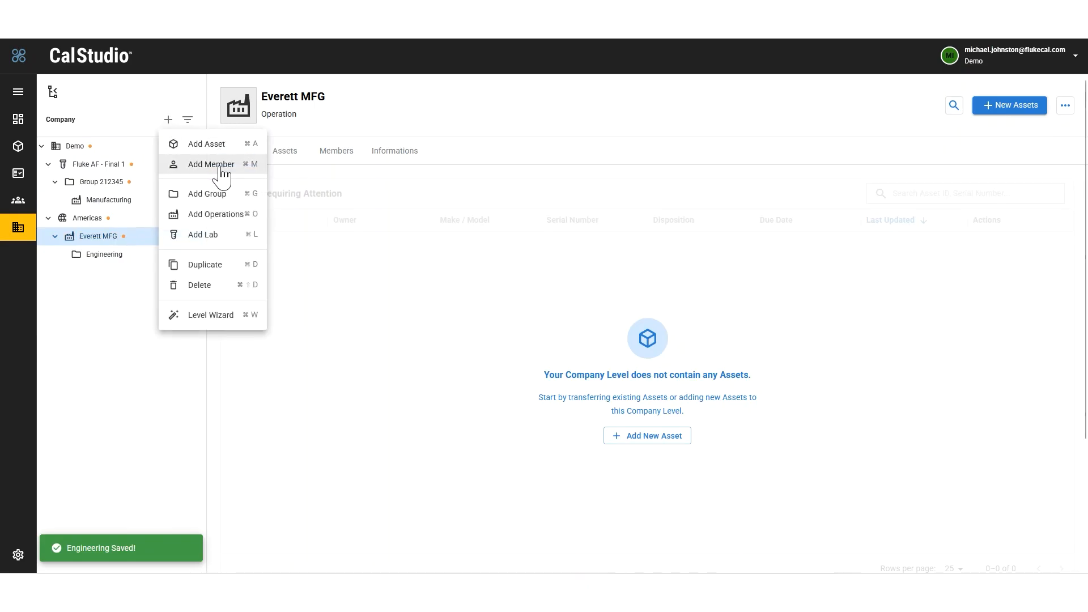
left_click(204, 235)
left_click(417, 266)
key("ctrl+a")
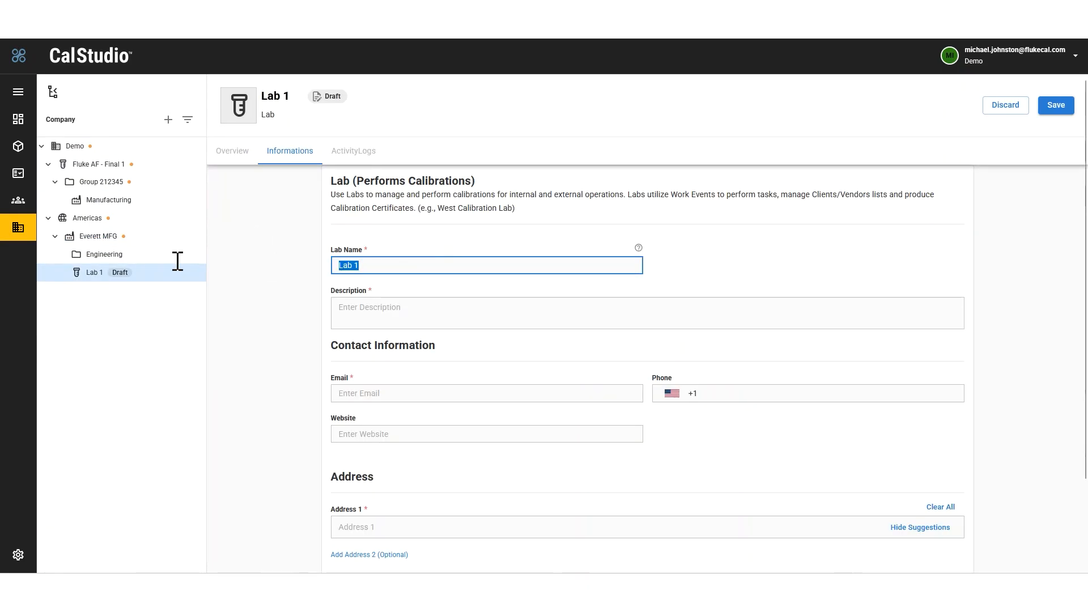
type("Primar")
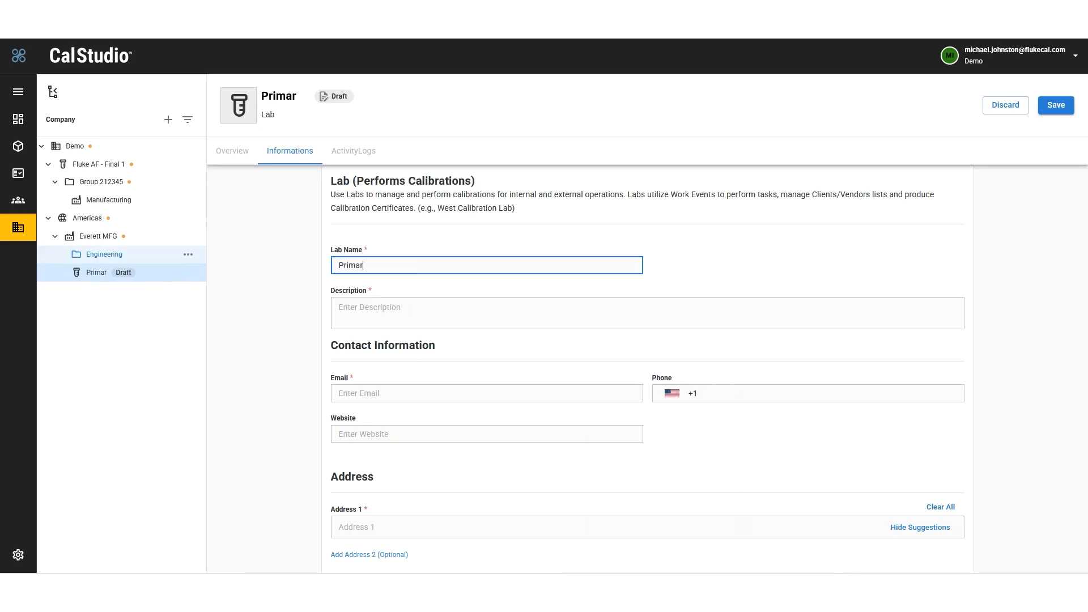
type("y Lab")
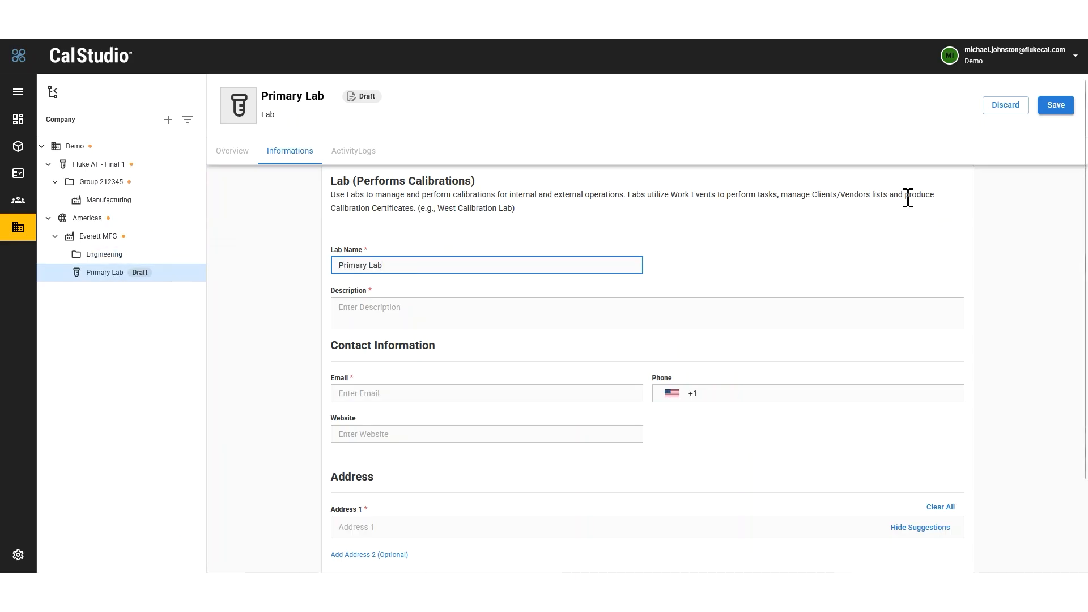
left_click(1063, 105)
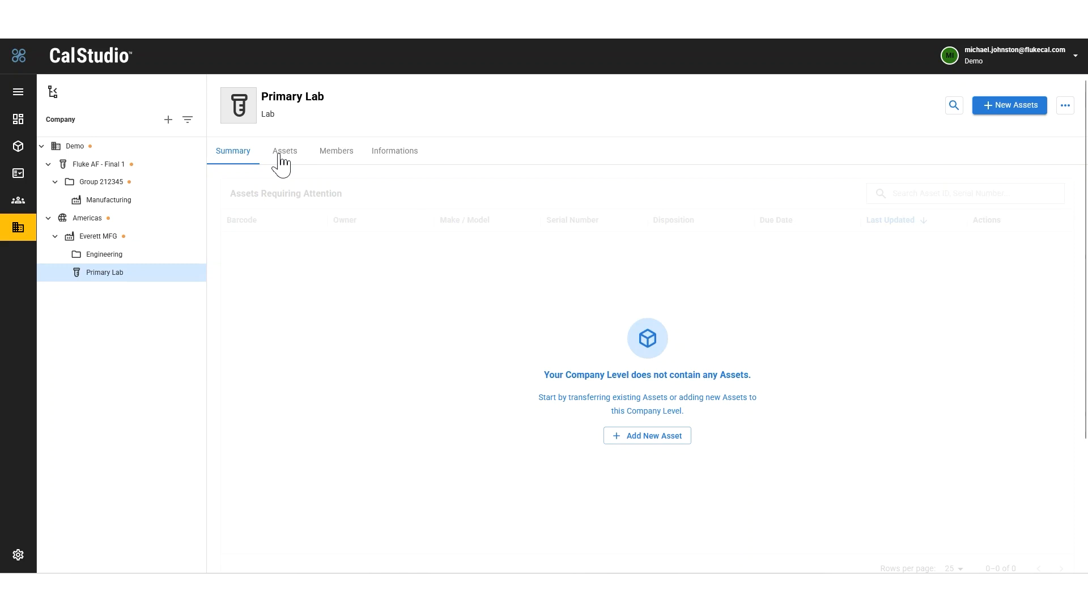
Step: Look through Primary Lab's assets and members, and return to its summary
left_click(281, 163)
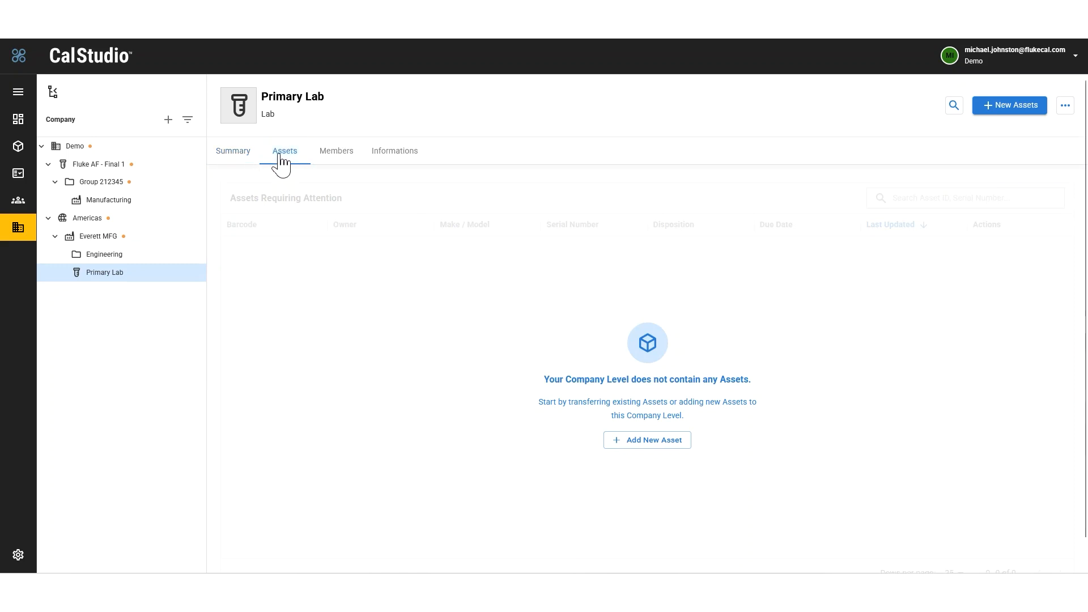
left_click(343, 159)
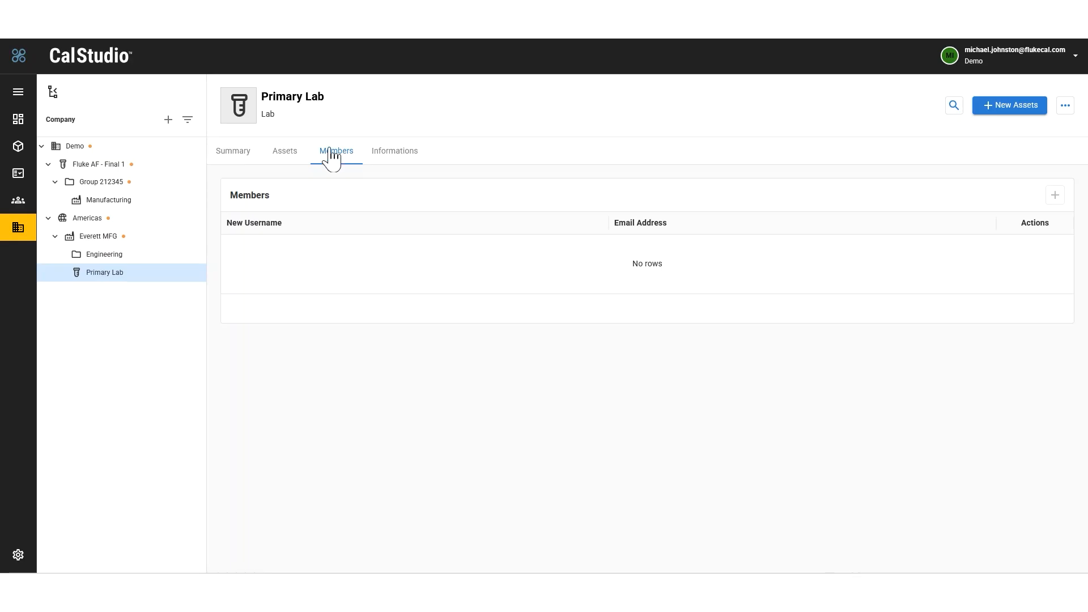
left_click(244, 159)
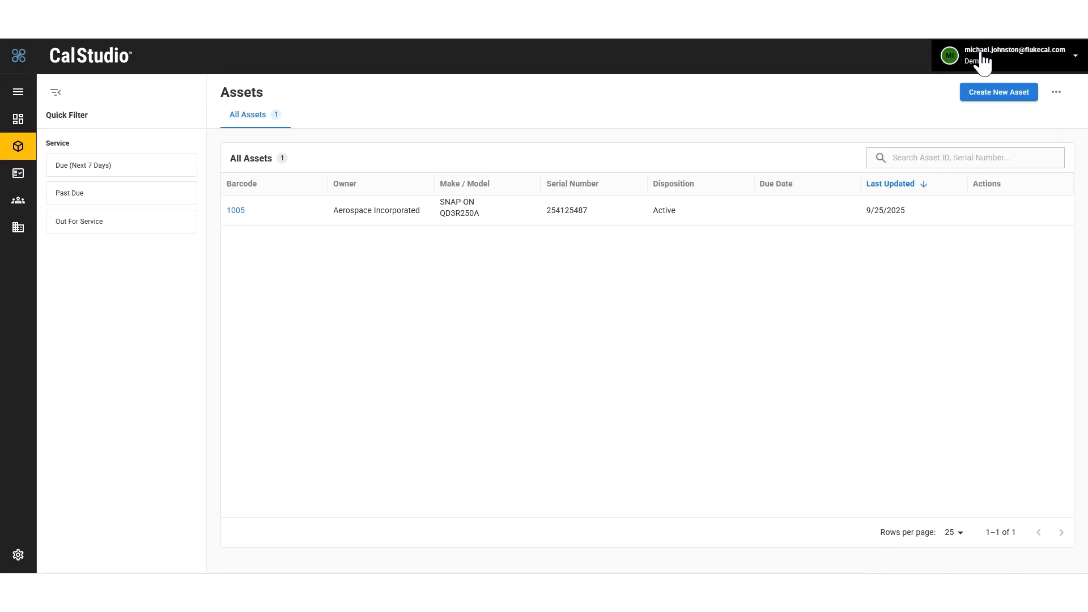
Step: Start a new asset and select ACME Manufacturing as its owner
left_click(992, 95)
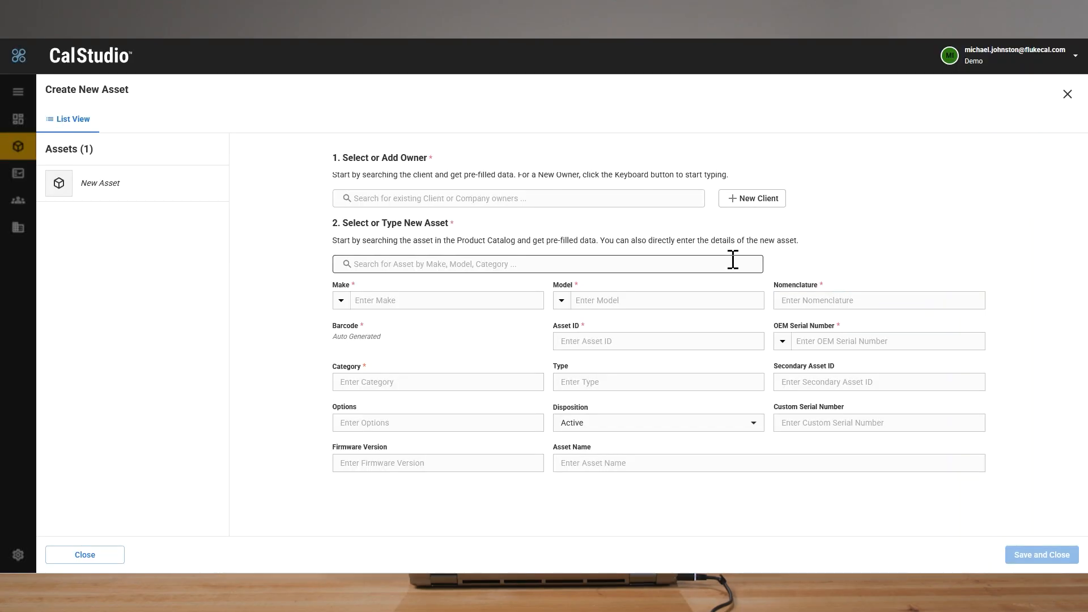
left_click(425, 198)
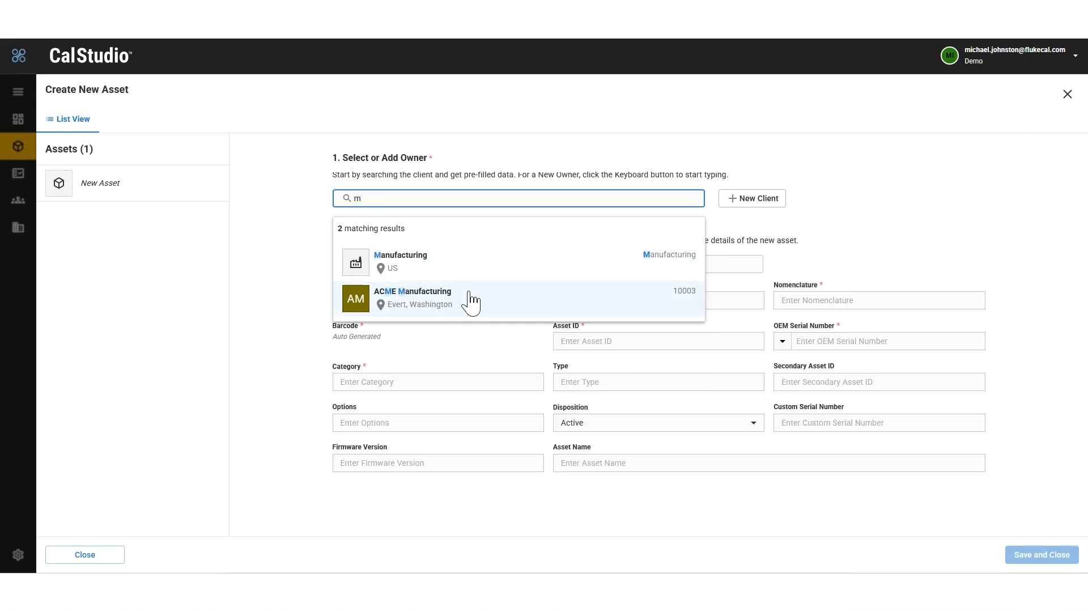
left_click(470, 300)
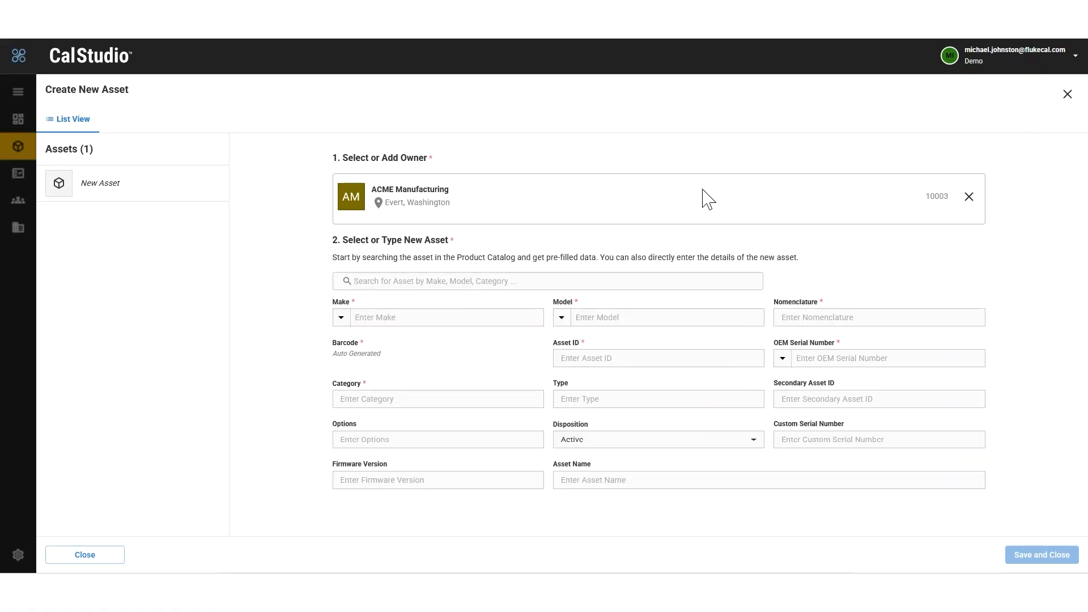
Step: Search the product catalog for "fluke 77" and select the FLUKE 77 Analog Display Multimeter as the new asset
left_click(395, 282)
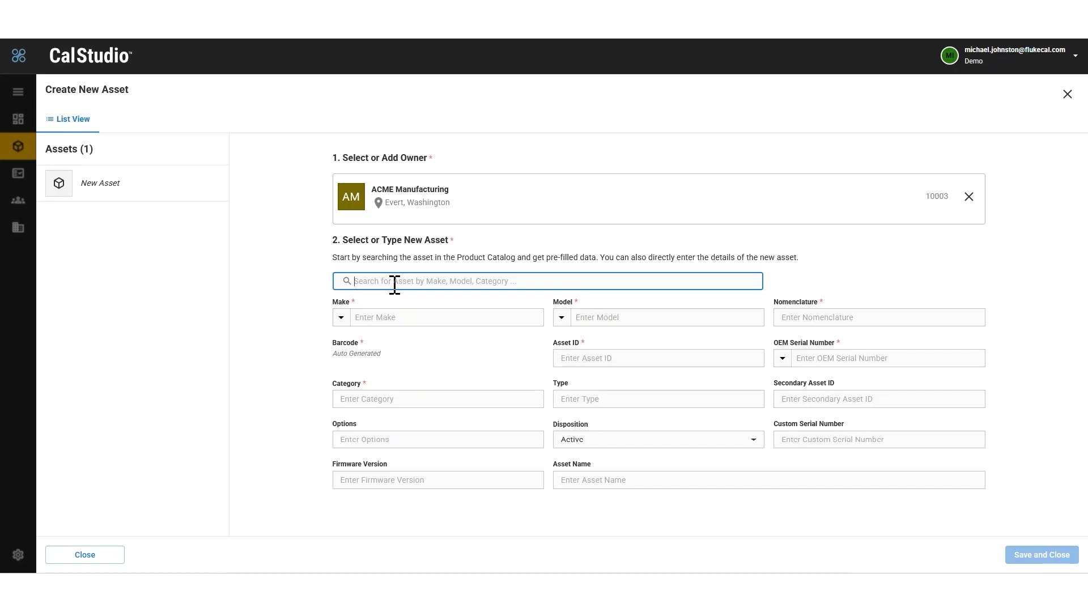
type("fluke 77")
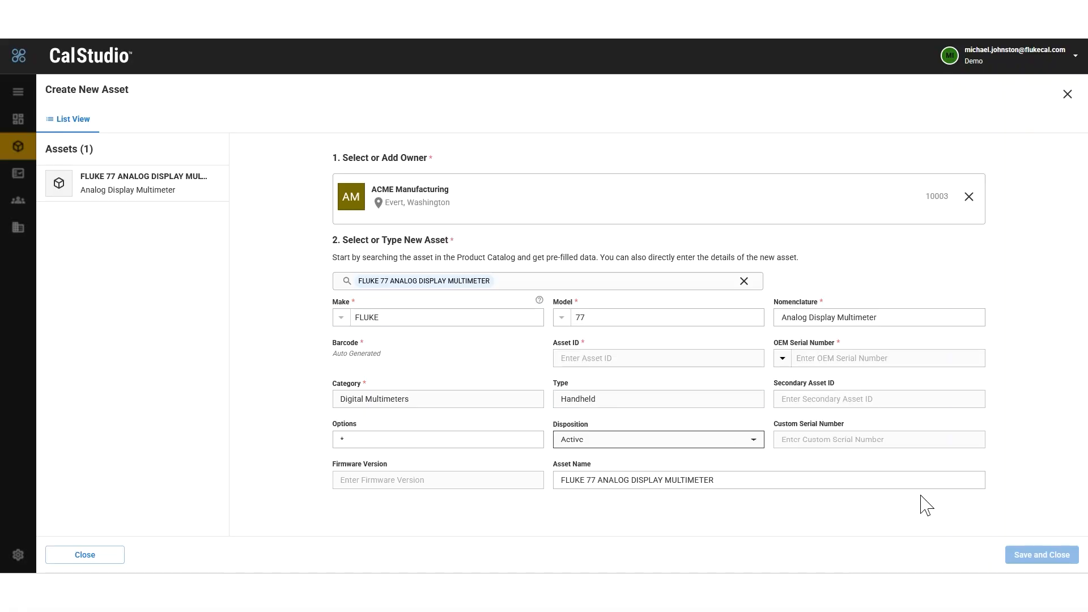
Step: Give the multimeter the asset ID FLK123 and OEM serial number 11111, and save the new asset
left_click(791, 398)
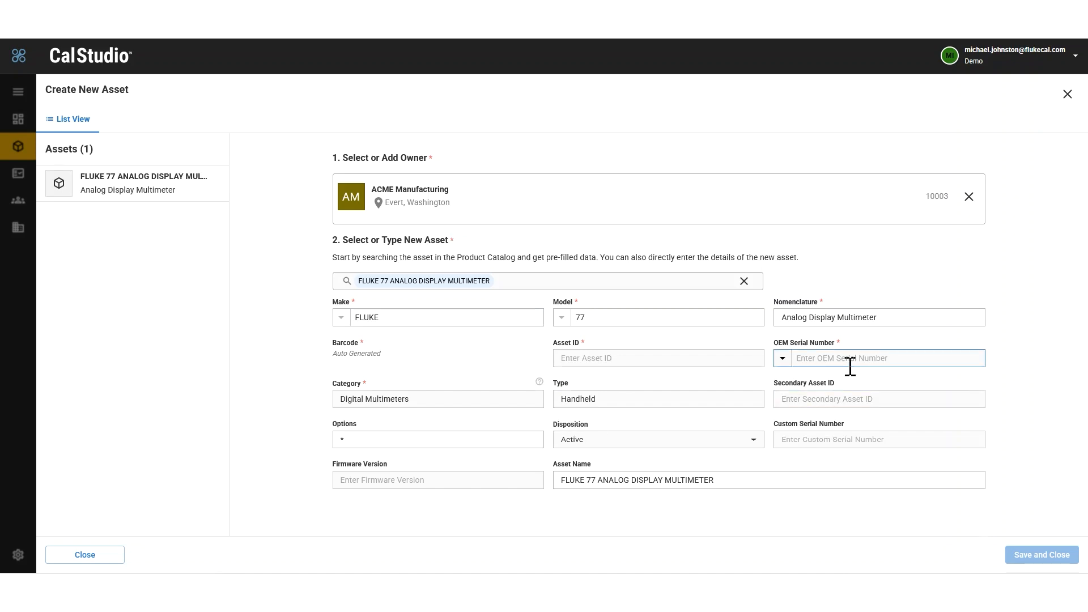
left_click(694, 360)
left_click(813, 357)
left_click(624, 362)
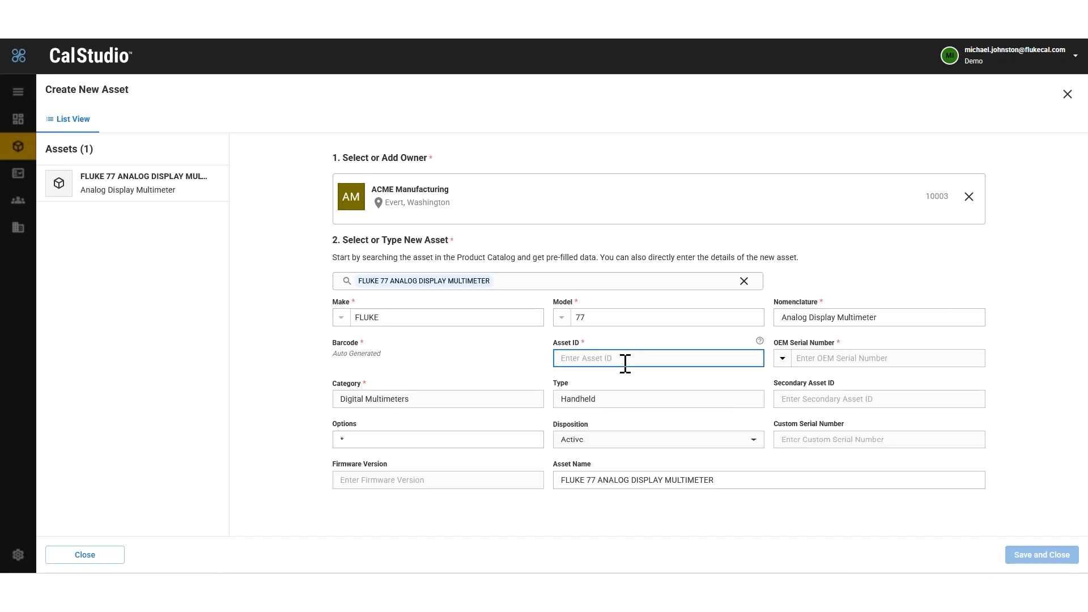
type("FLK123")
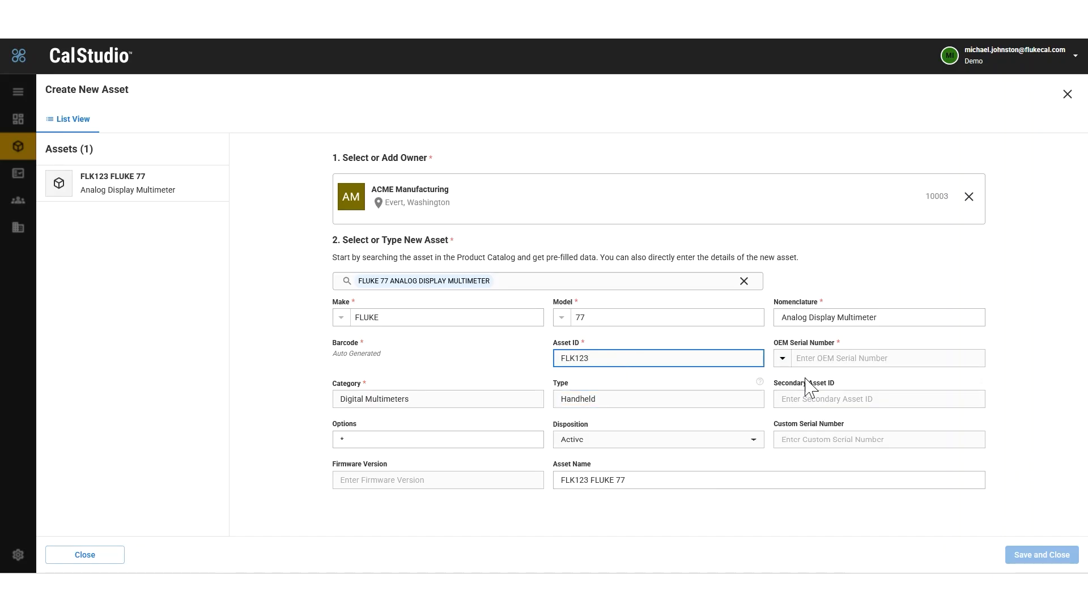
left_click(840, 358)
type("11111")
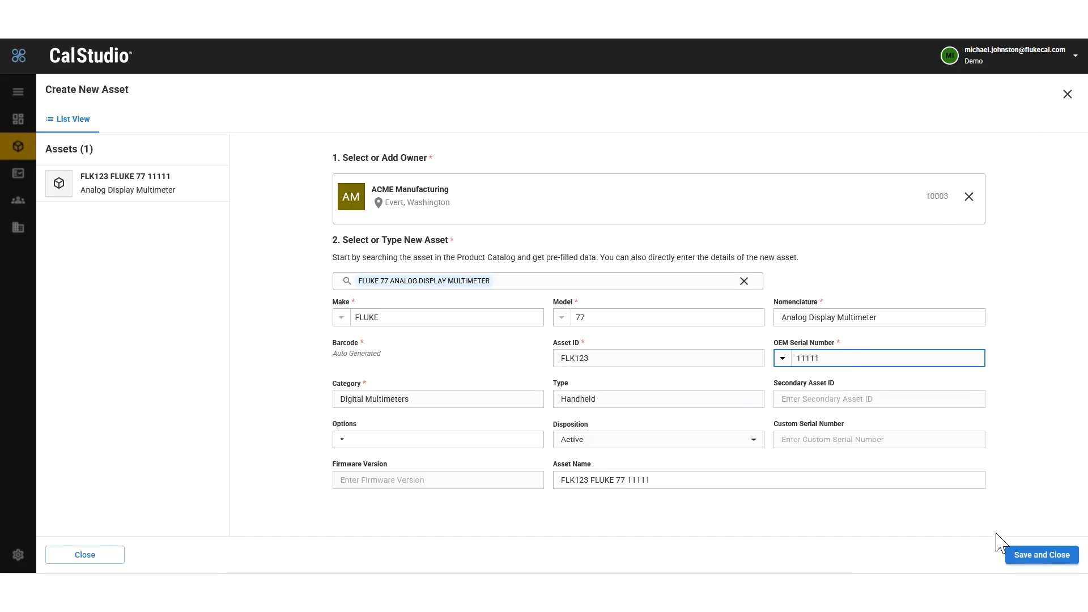
left_click(1020, 554)
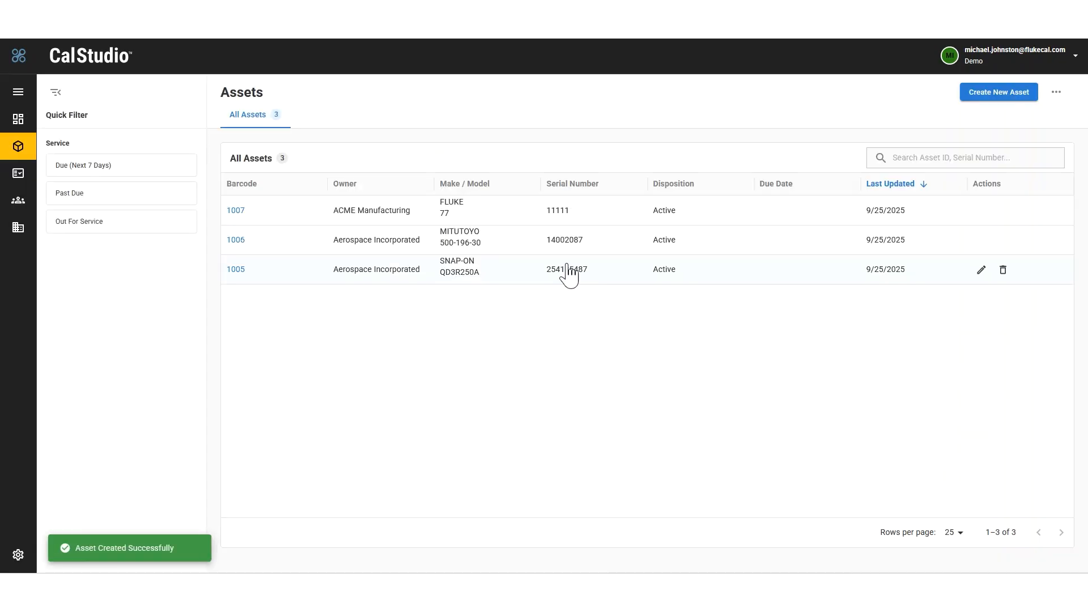
Step: View the full profile of the new FLUKE 77 asset and return to the asset list
left_click(237, 211)
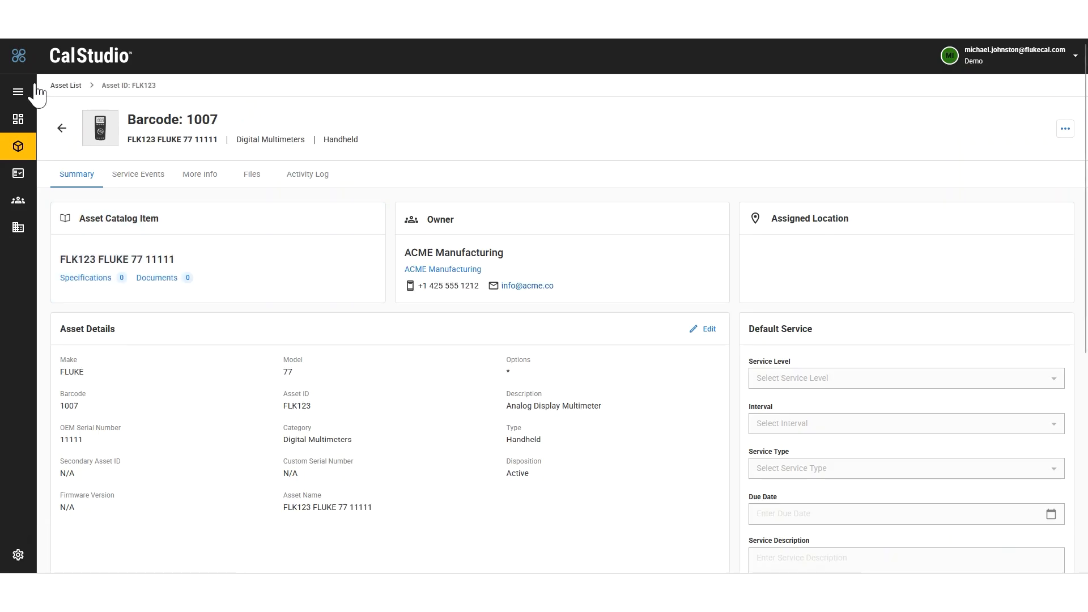
left_click(60, 129)
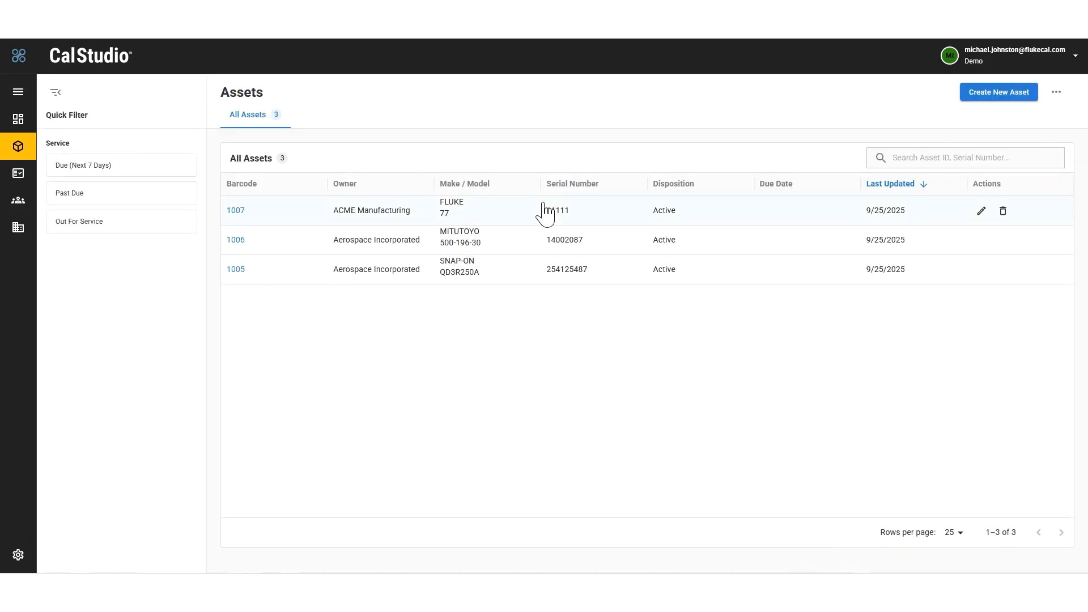
Step: Preview the FLUKE 77 asset's details from the asset list, and open its edit form and close it without saving
left_click(607, 218)
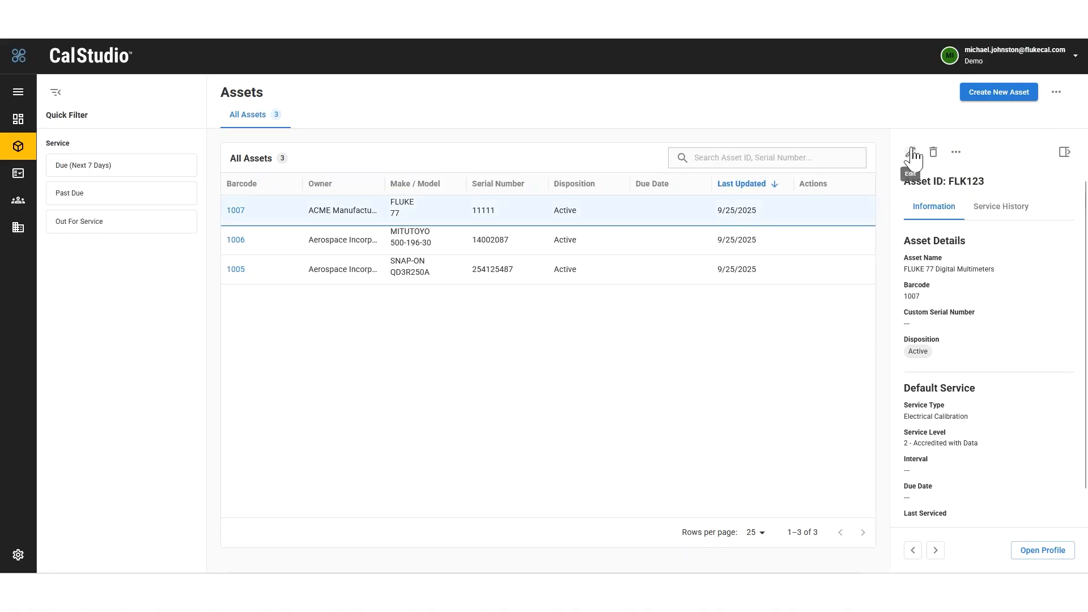
left_click(911, 151)
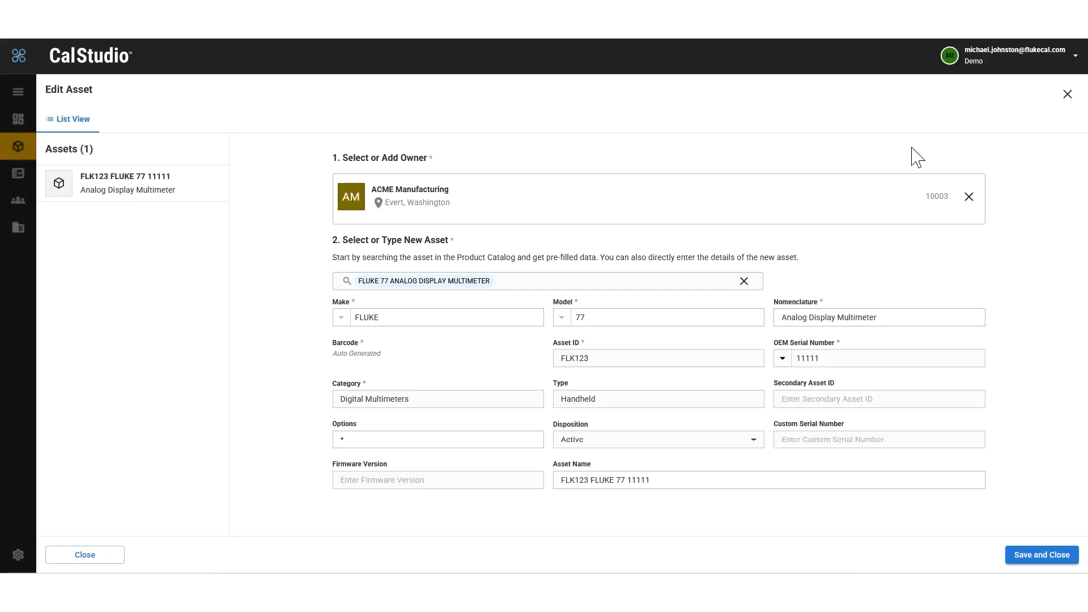
left_click(1067, 94)
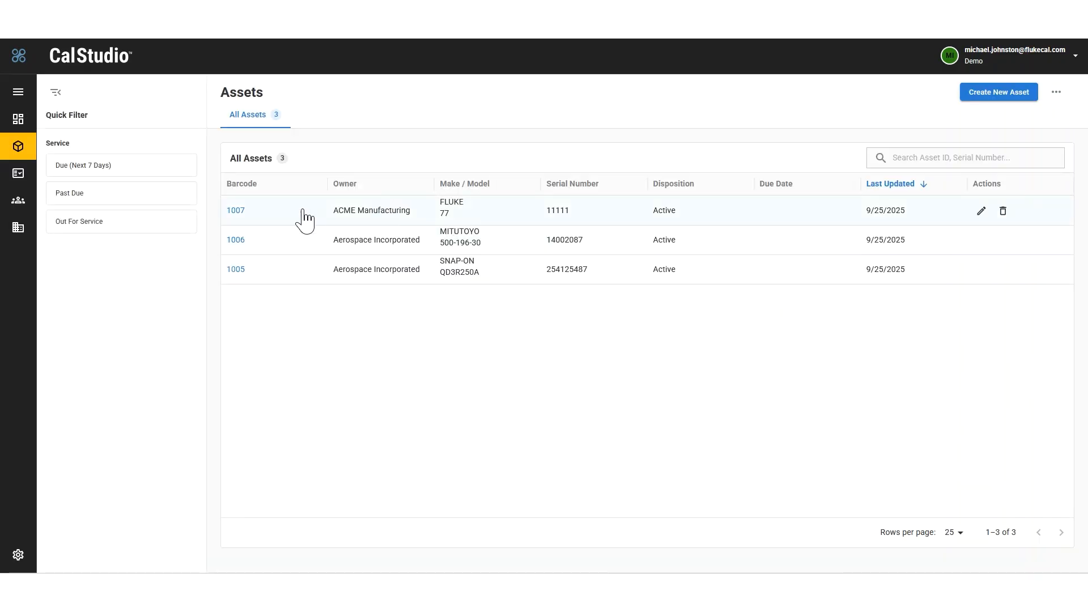
Step: Open the FLUKE 77 asset's profile and examine its owner details and catalog item details
left_click(235, 213)
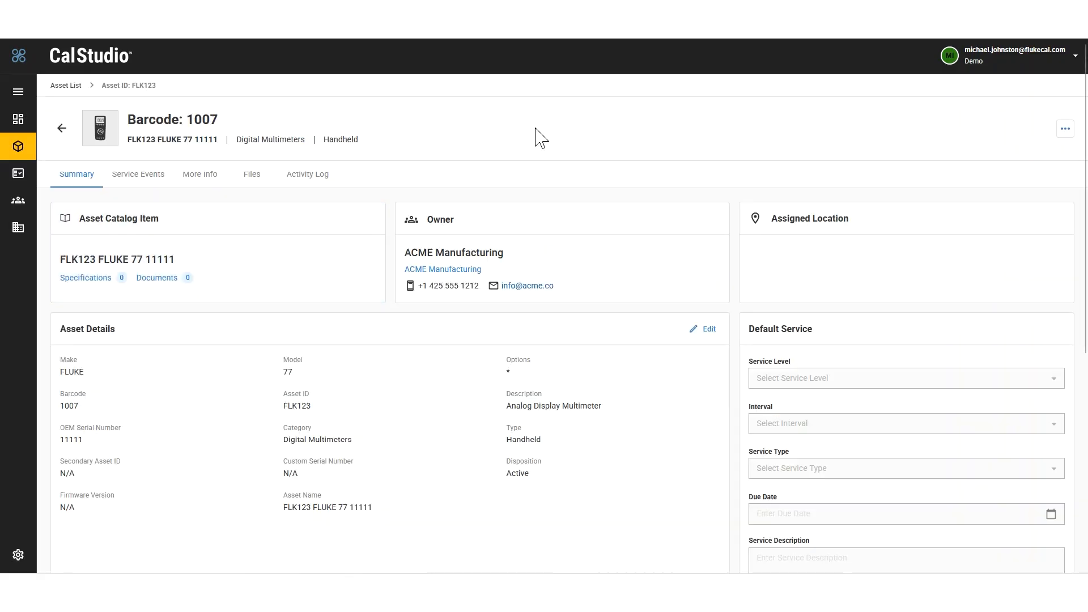
left_click(551, 238)
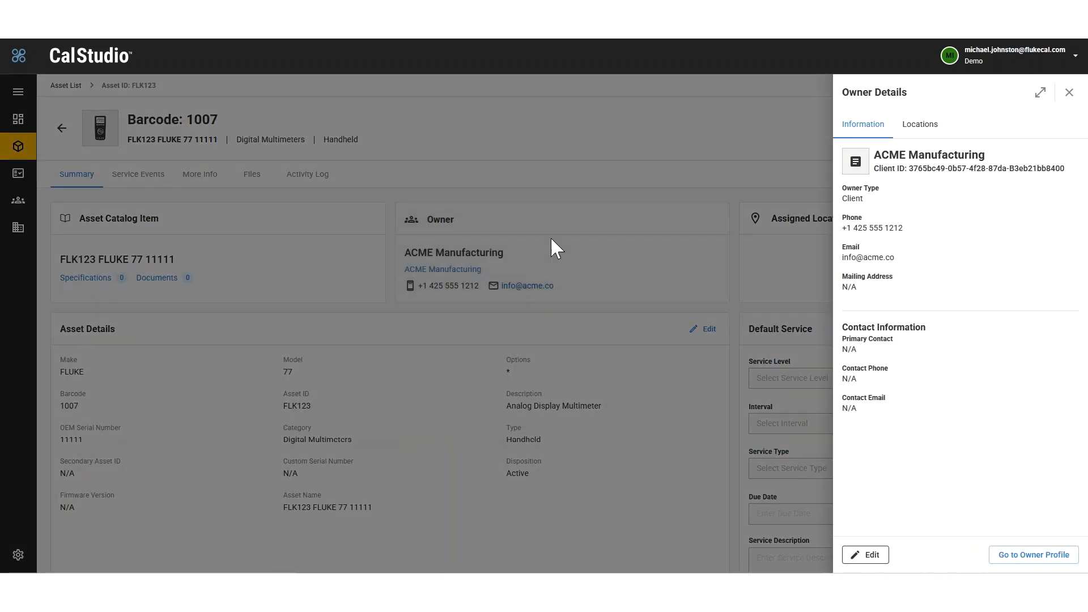
left_click(133, 248)
left_click(115, 252)
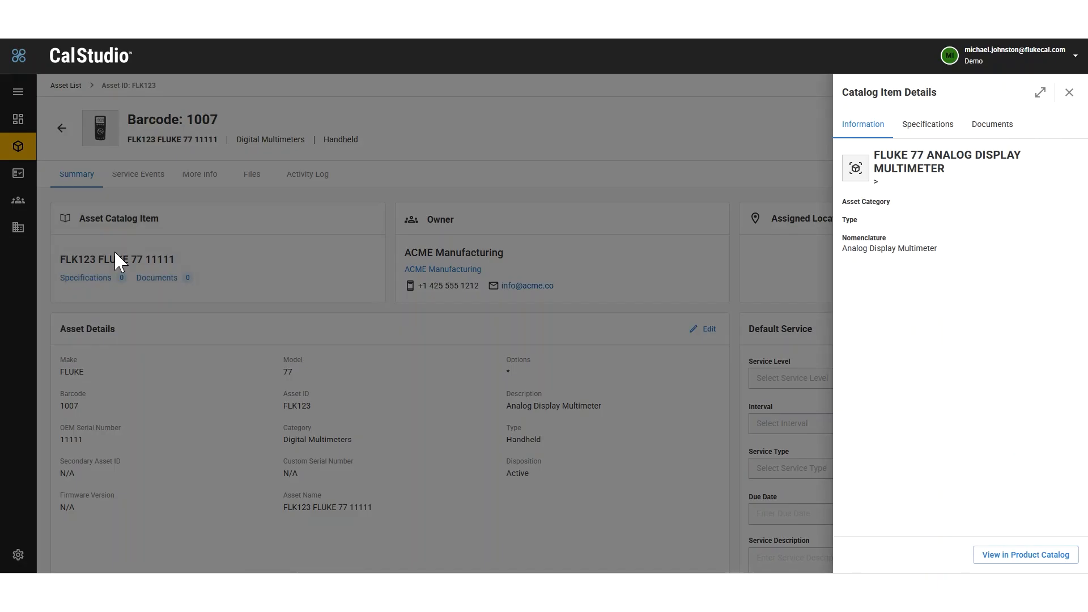
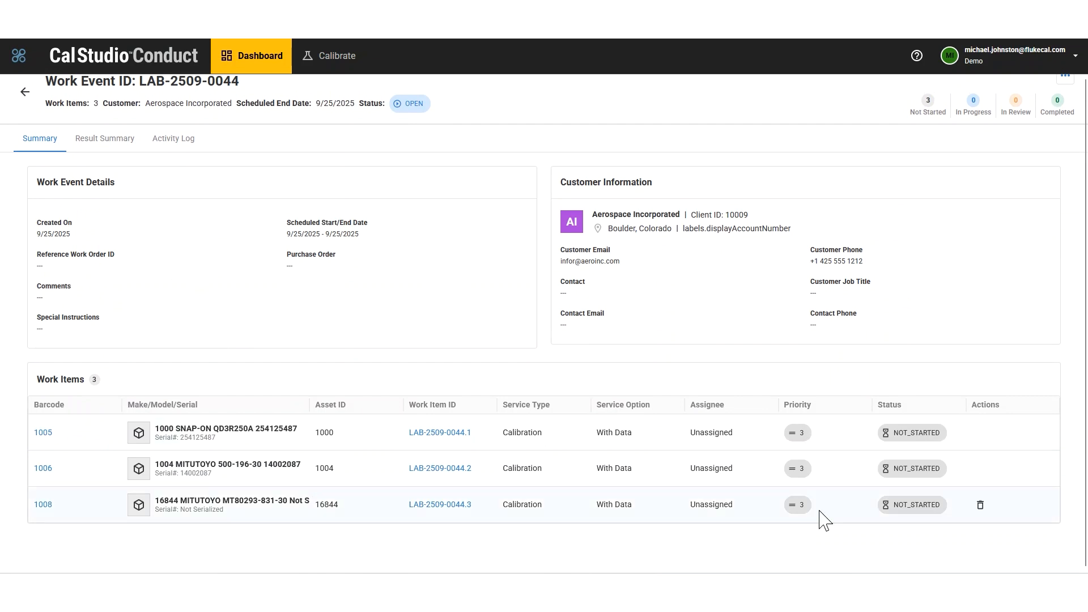
Step: Review the work items of work event LAB-2509-0044 and return to the work event list
mouse_move(977, 439)
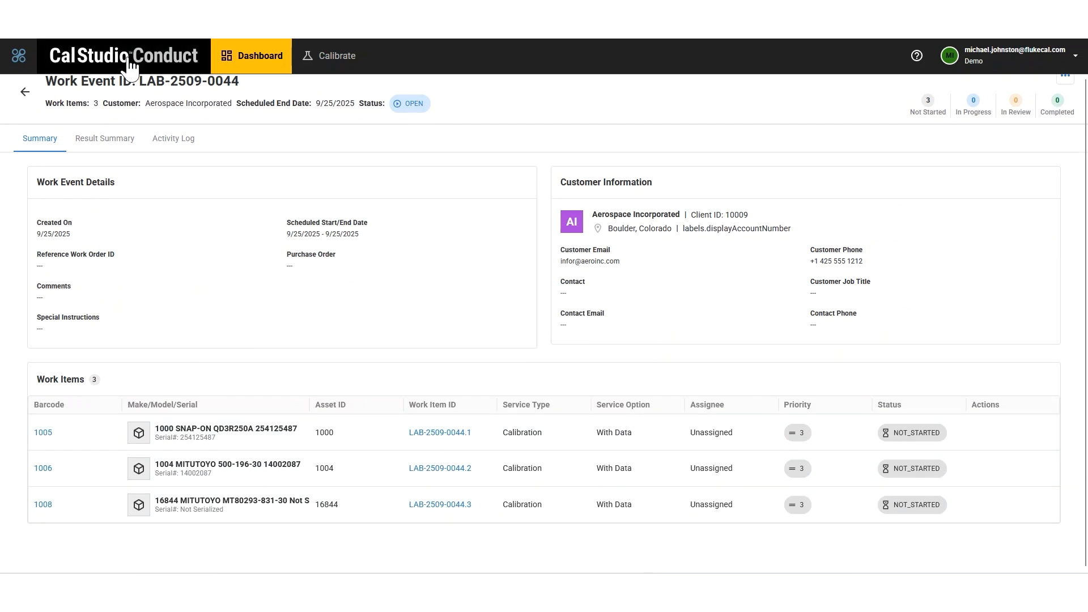
left_click(25, 92)
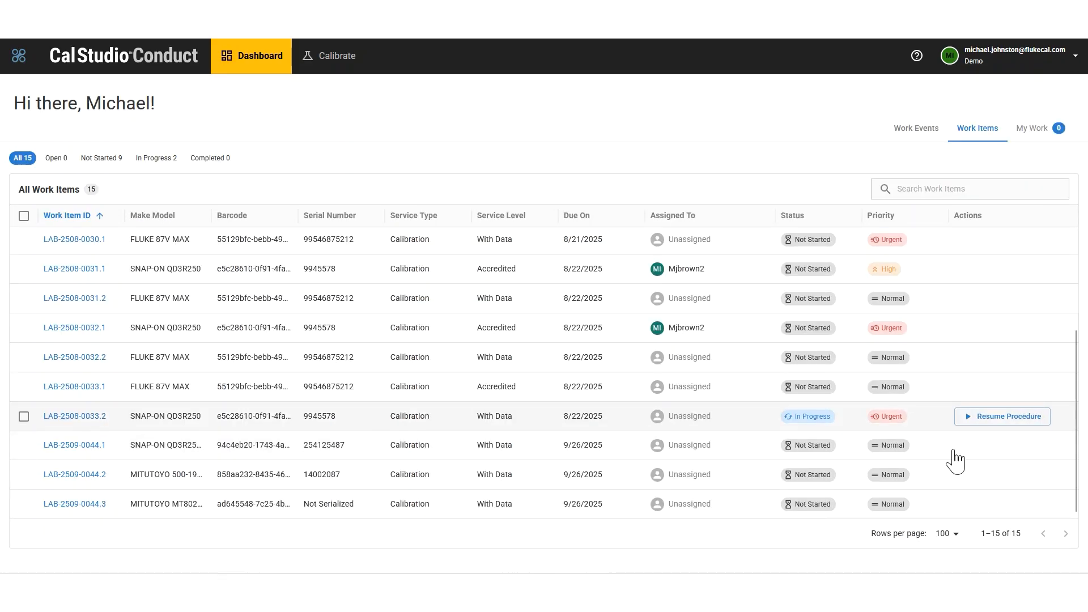
mouse_move(1012, 455)
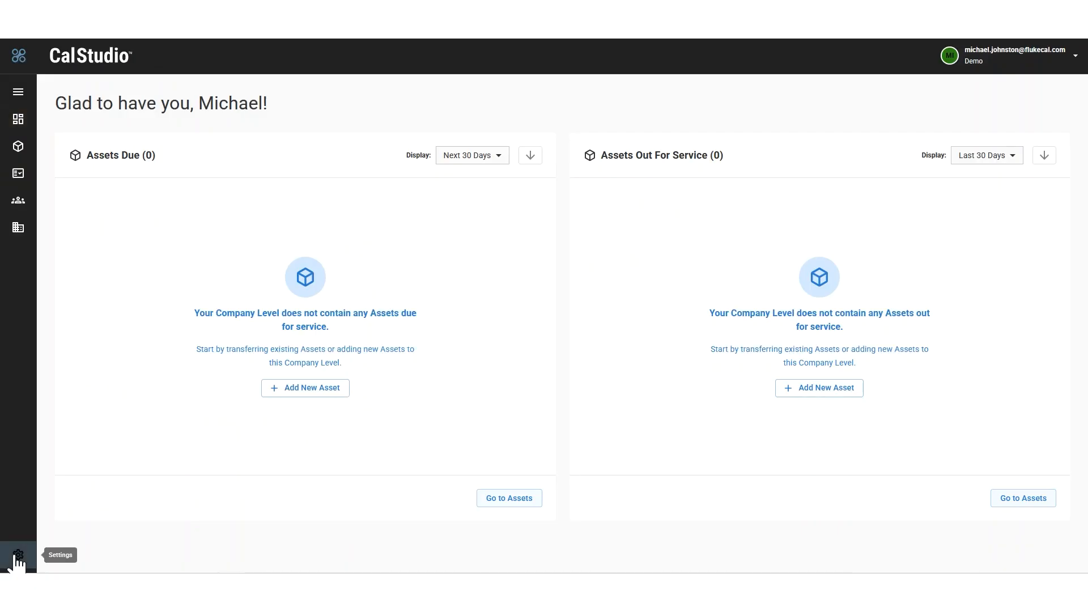
Step: Open the system settings and examine the general options for formats, file uploads, signatures, members and search
left_click(14, 557)
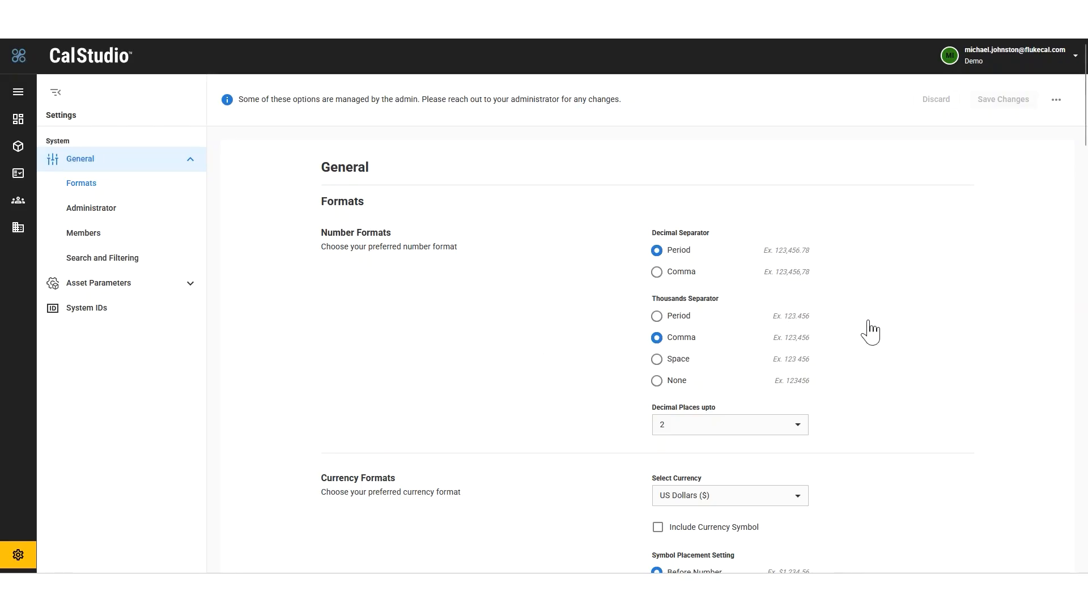
scroll(869, 331, "down", 8)
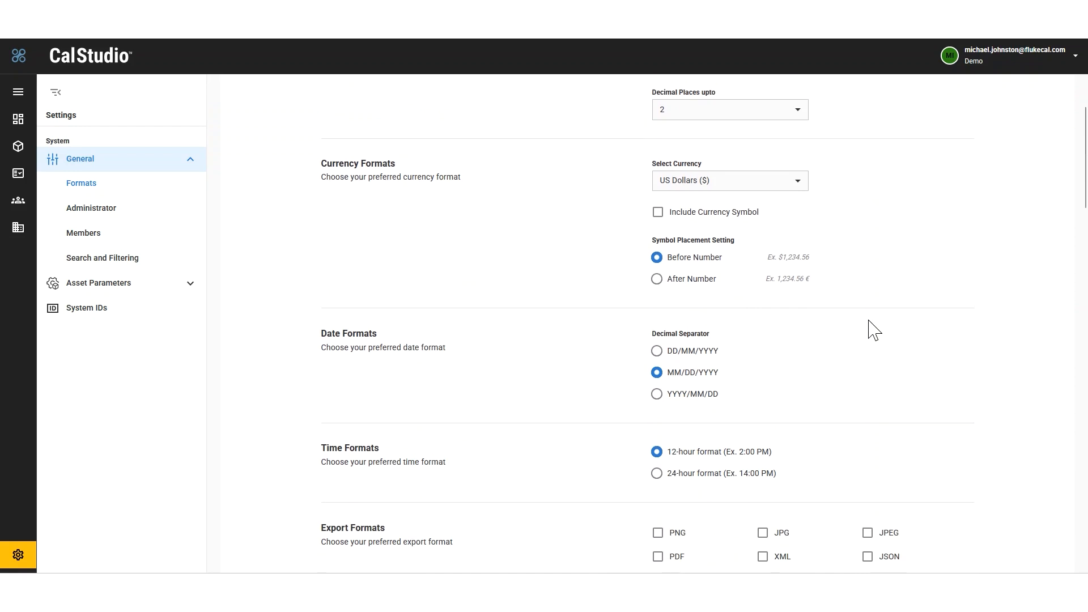
scroll(873, 329, "down", 9)
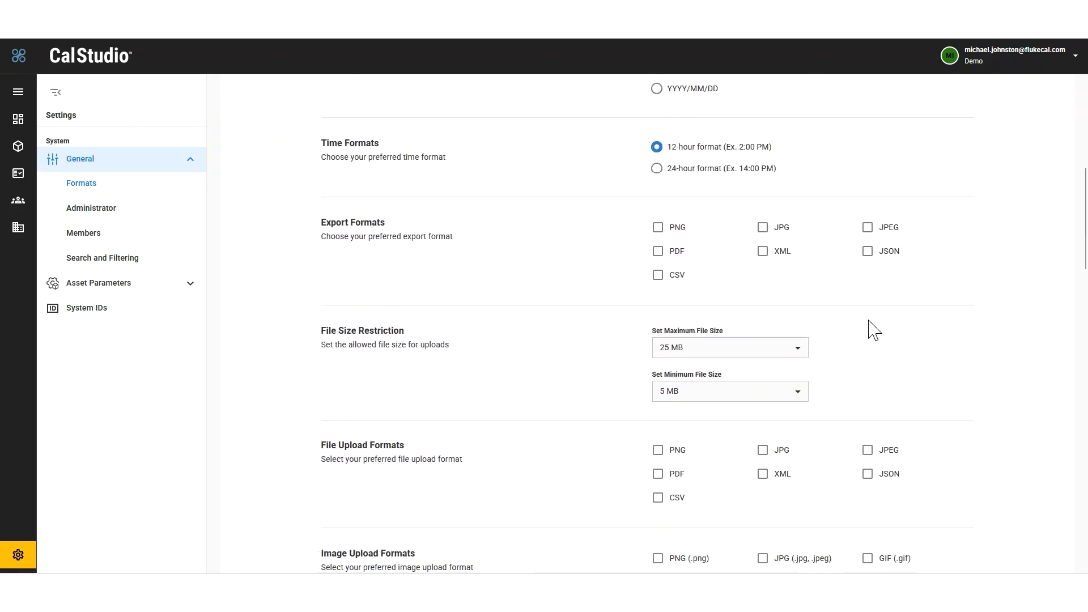
scroll(872, 329, "down", 17)
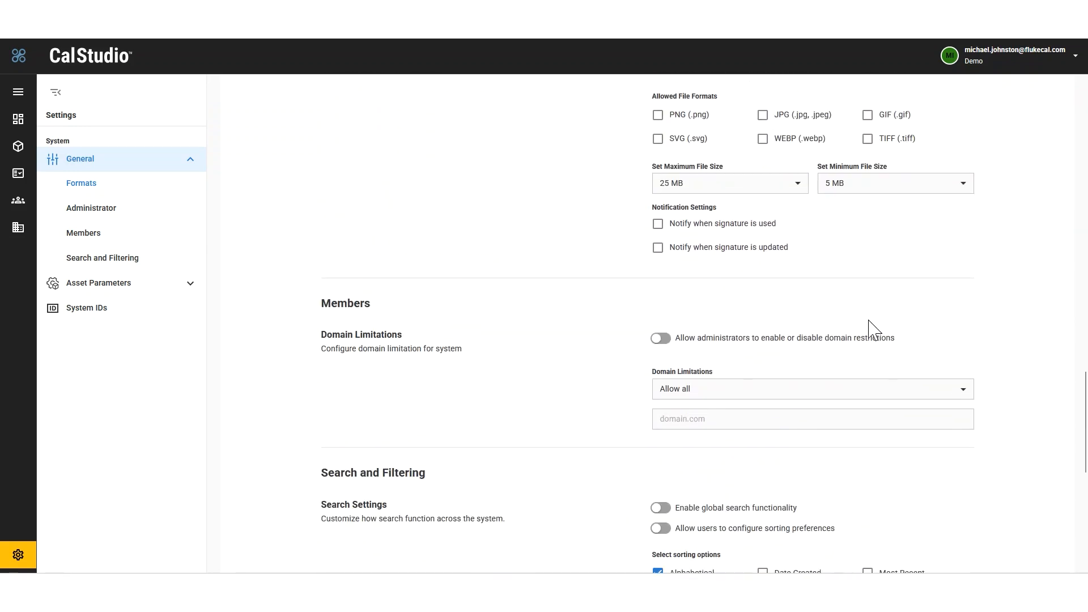
Step: In the System IDs settings, enable the barcode prefix with the value FLK and a semicolon separator
left_click(97, 309)
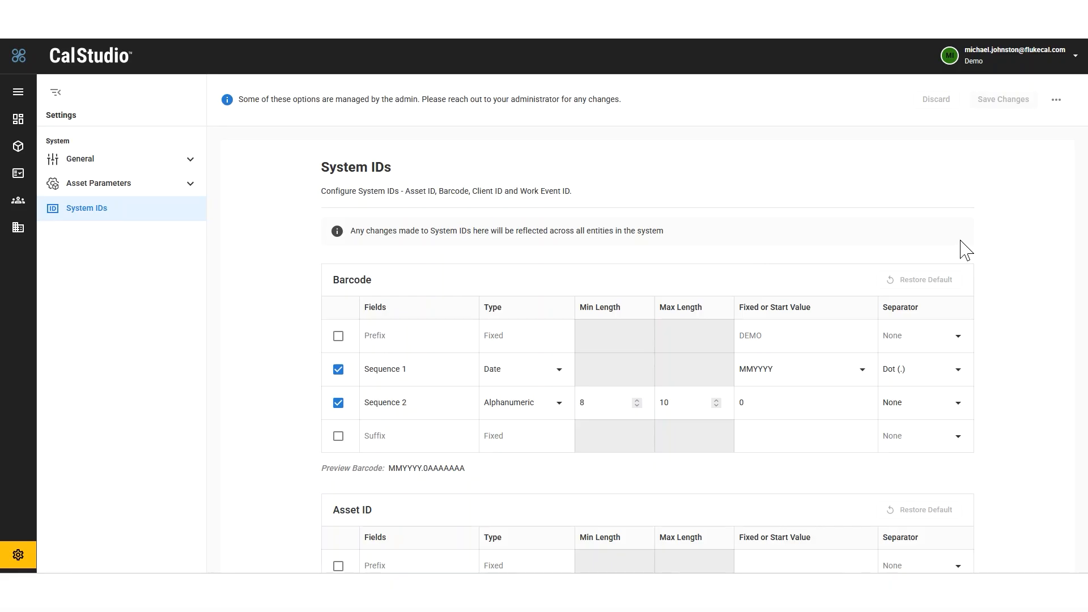
scroll(964, 250, "down", 1)
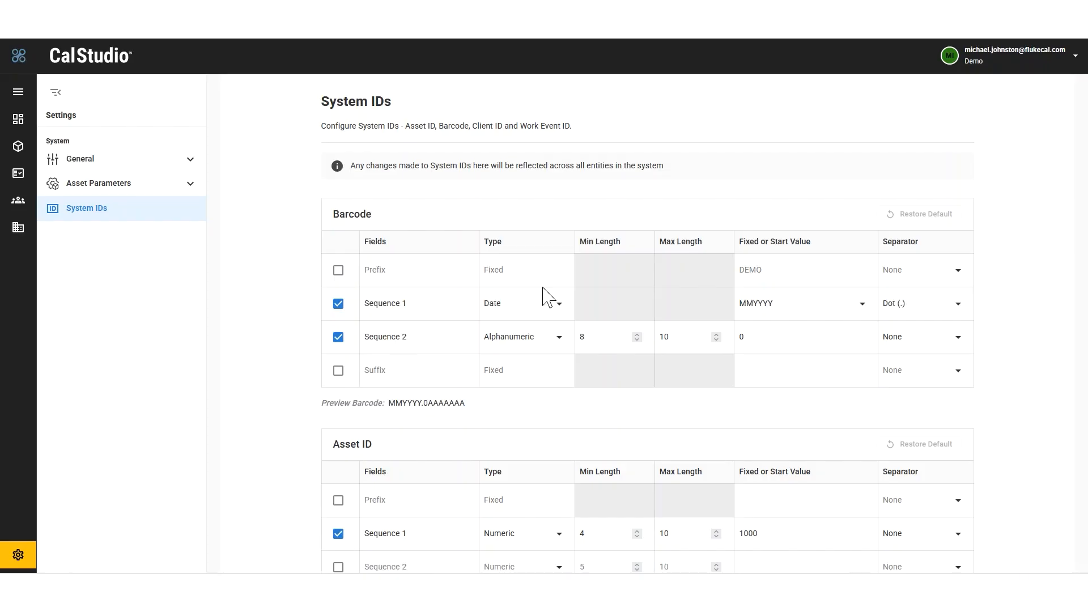
left_click(338, 271)
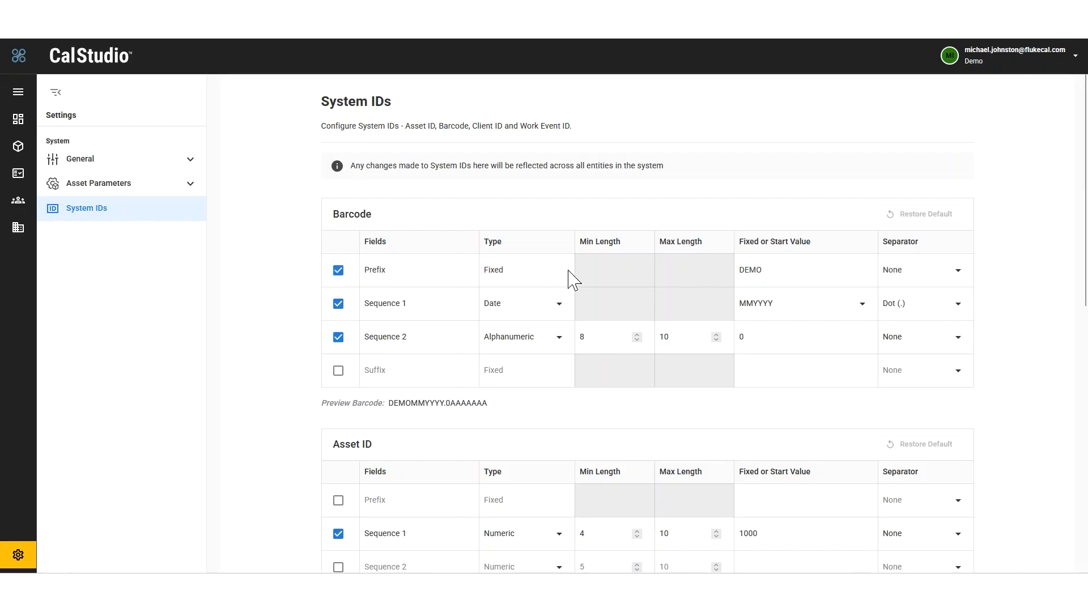
key("Tab")
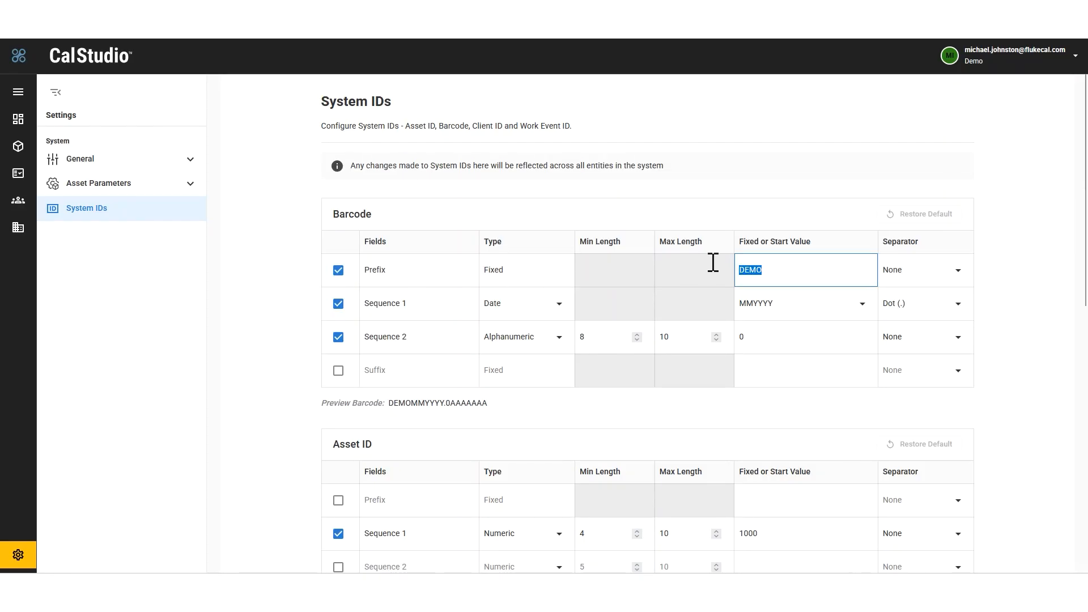
type("FLK")
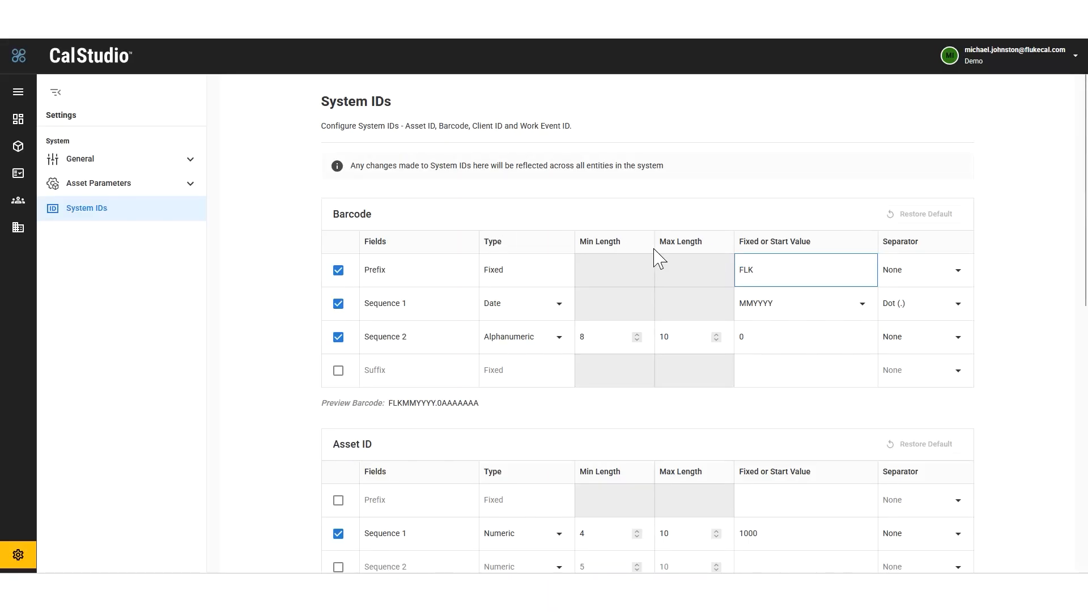
left_click(957, 279)
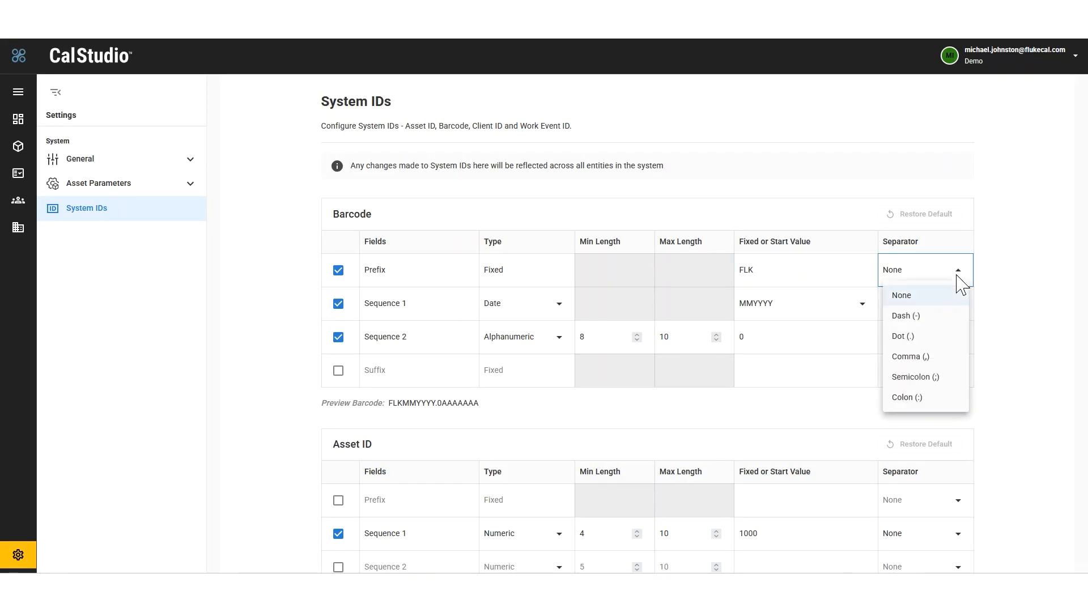
left_click(918, 378)
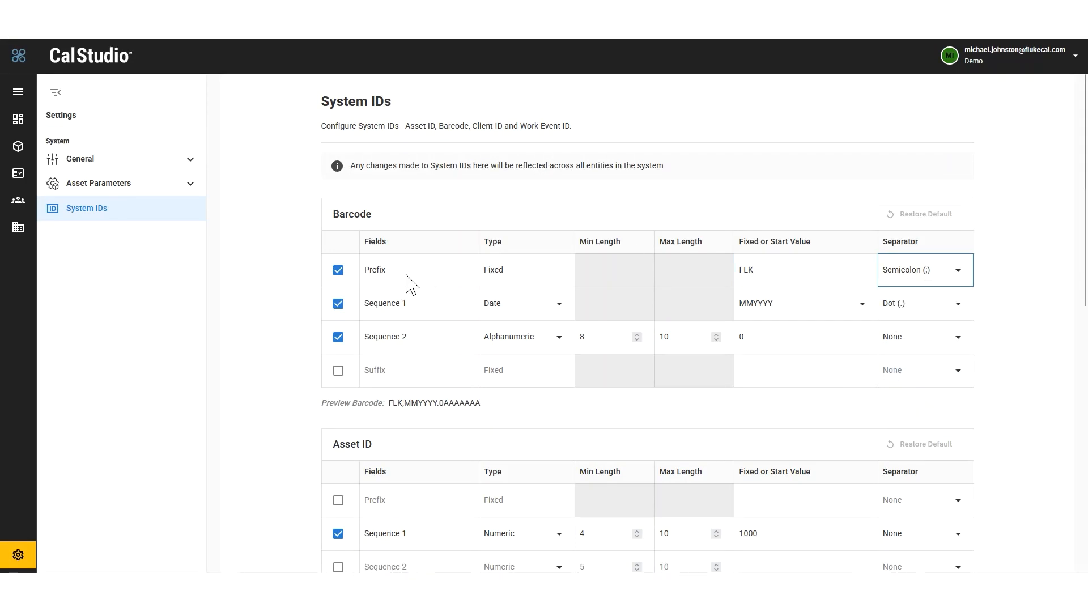
Step: Check the barcode's Sequence 1 type options and preview, and review the Asset ID, Client ID and Work Event ID settings
left_click(556, 323)
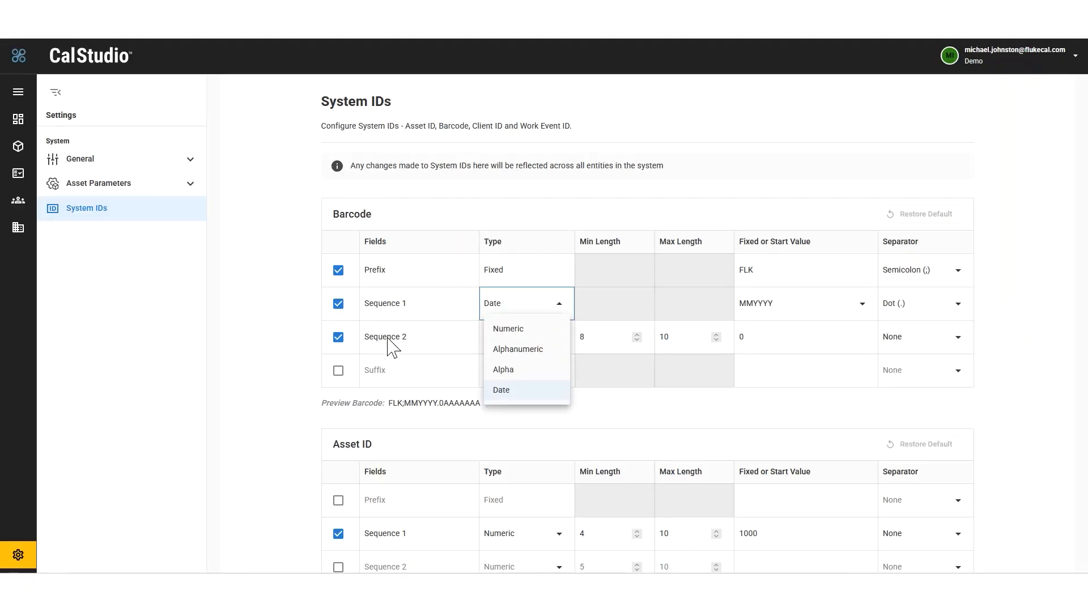
left_click(529, 348)
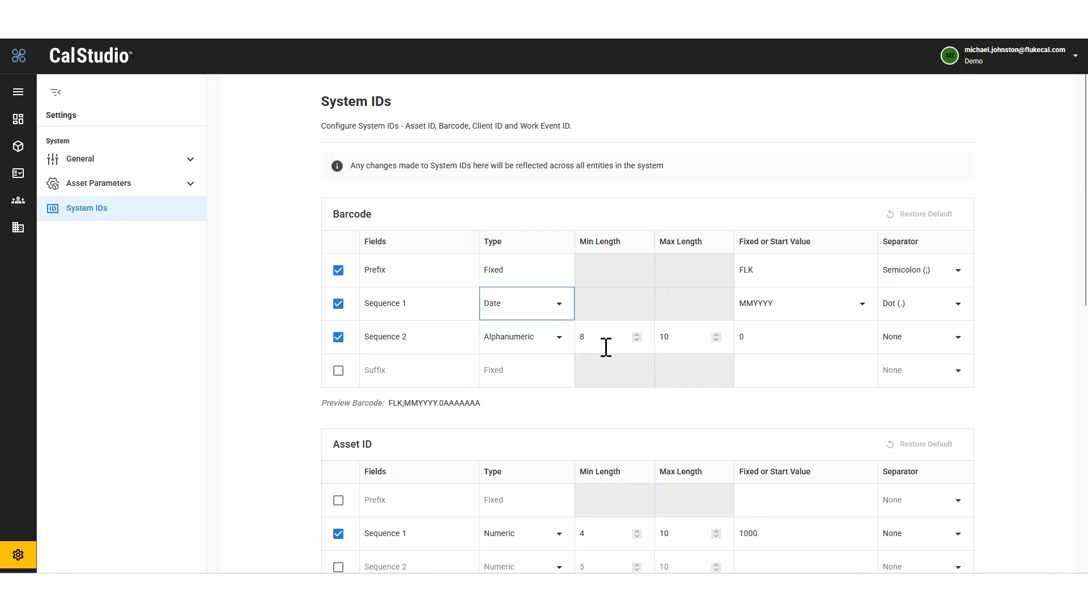
left_click_drag(483, 404, 387, 403)
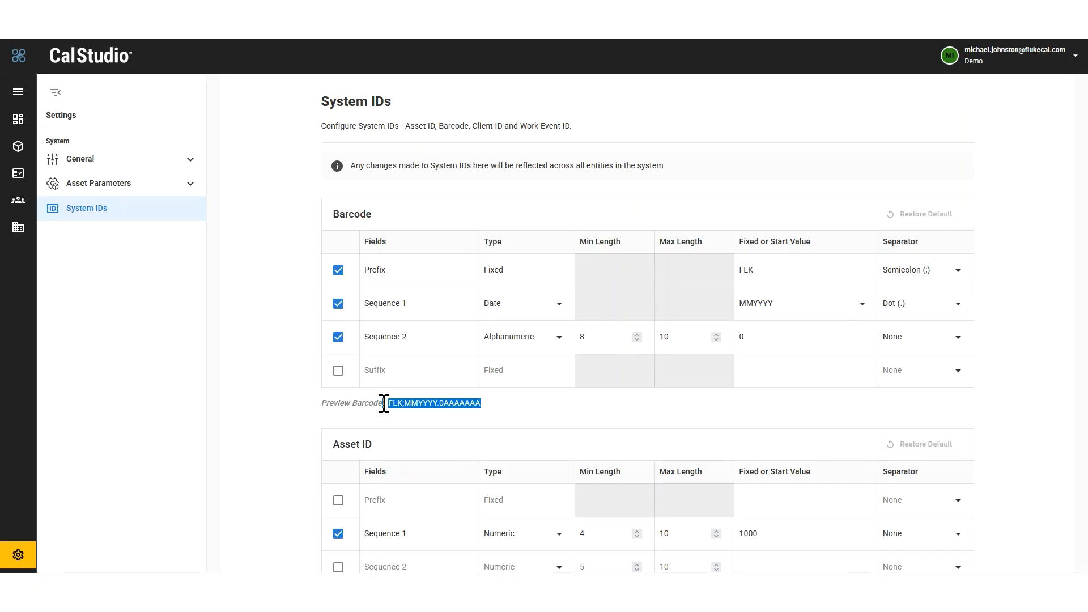
scroll(383, 402, "down", 5)
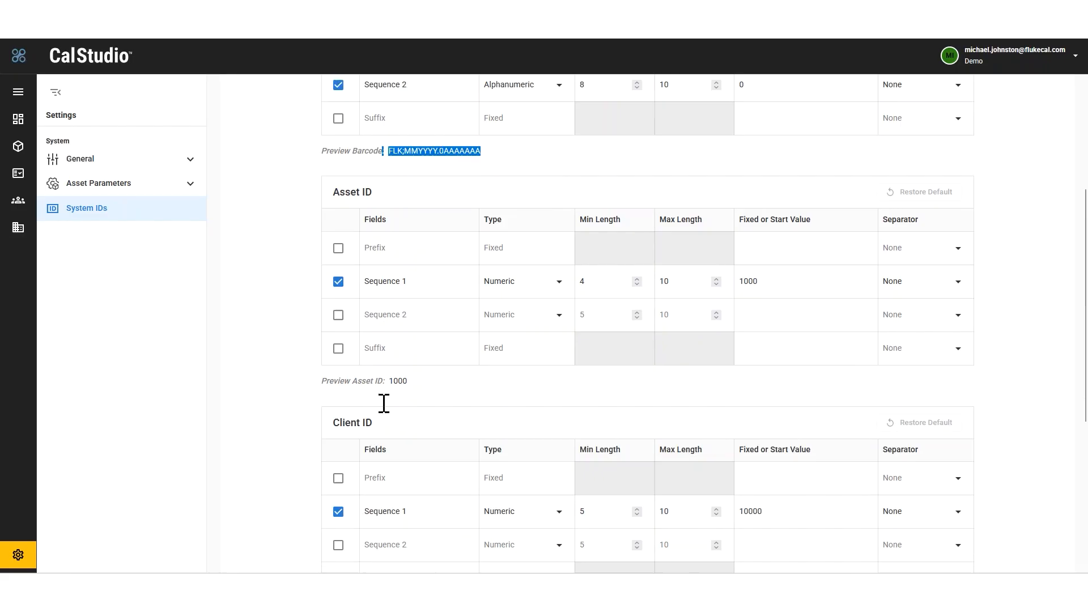
scroll(383, 403, "up", 3)
scroll(384, 403, "down", 8)
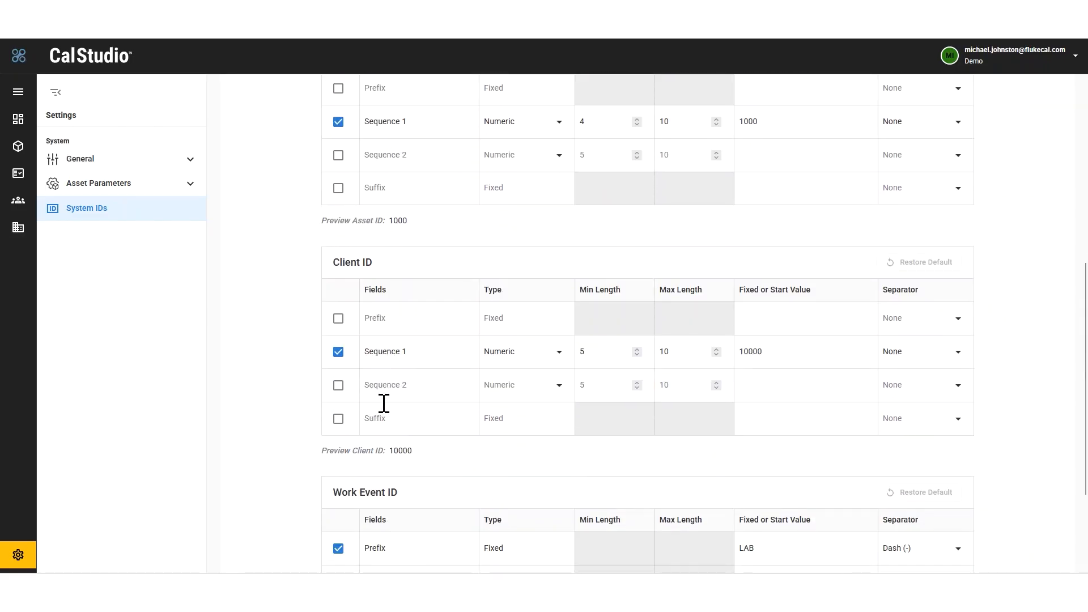
scroll(382, 404, "up", 10)
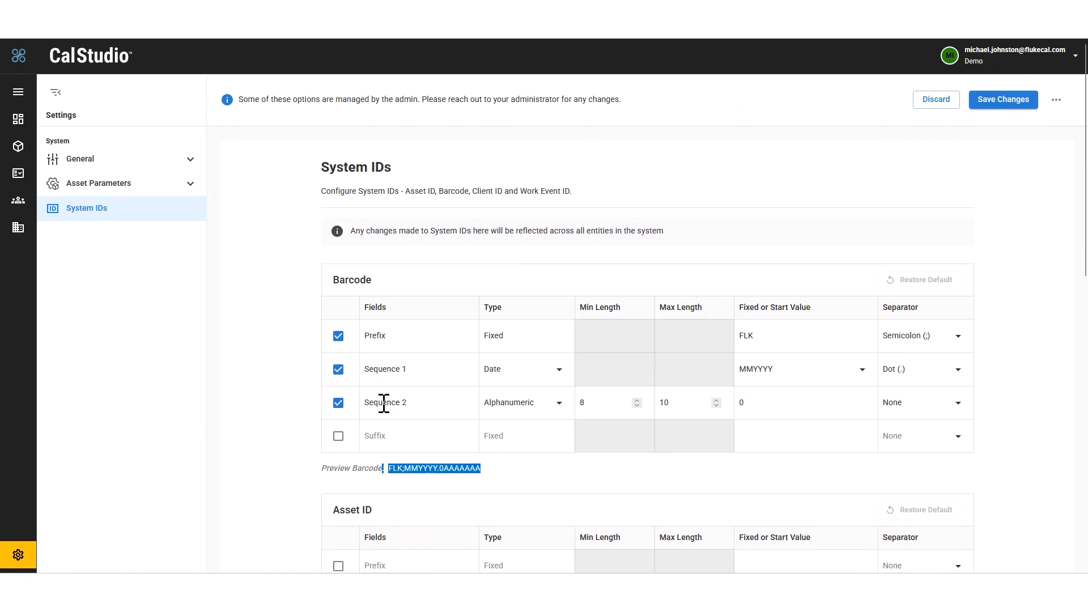
Step: Examine the Search and Filtering options in the general settings
left_click(80, 158)
left_click(113, 259)
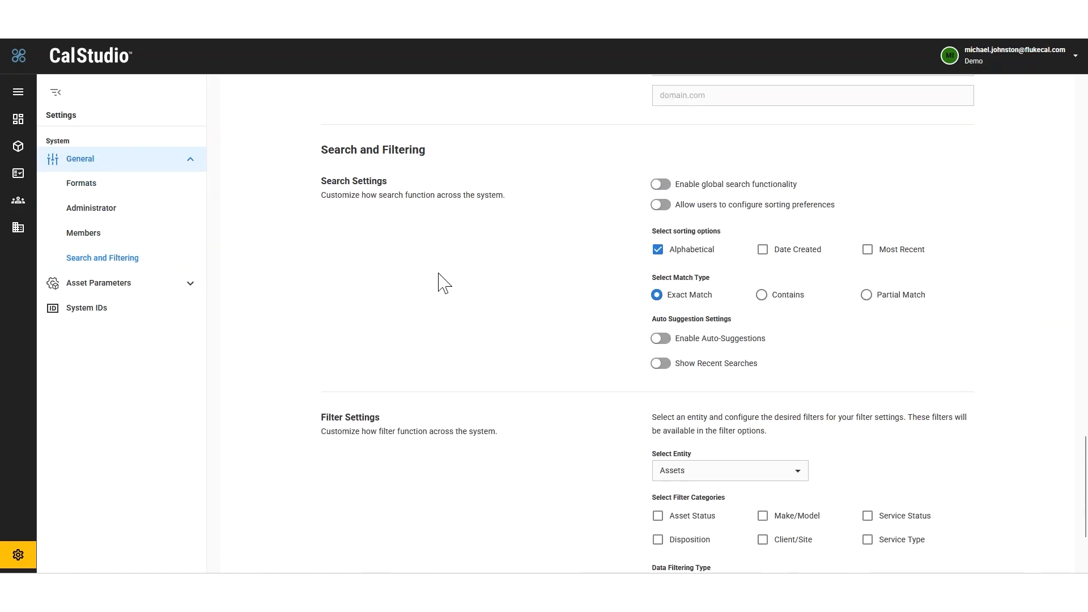
scroll(442, 282, "down", 1)
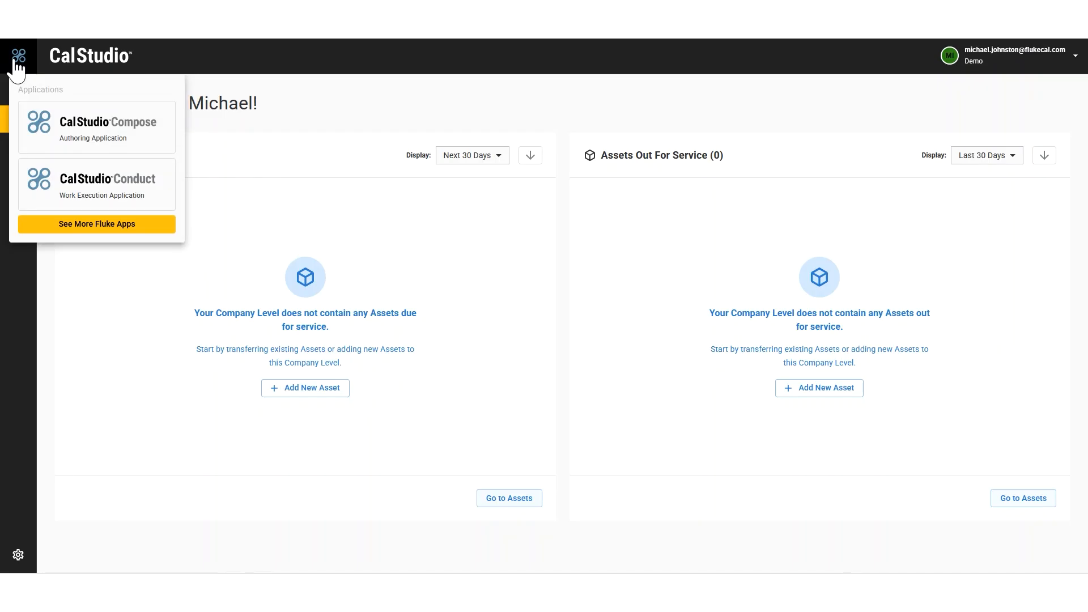
Step: Switch to CalStudio Compose, browse the Electrical and Dimensional procedure folders, and return to the Root folder
left_click(90, 129)
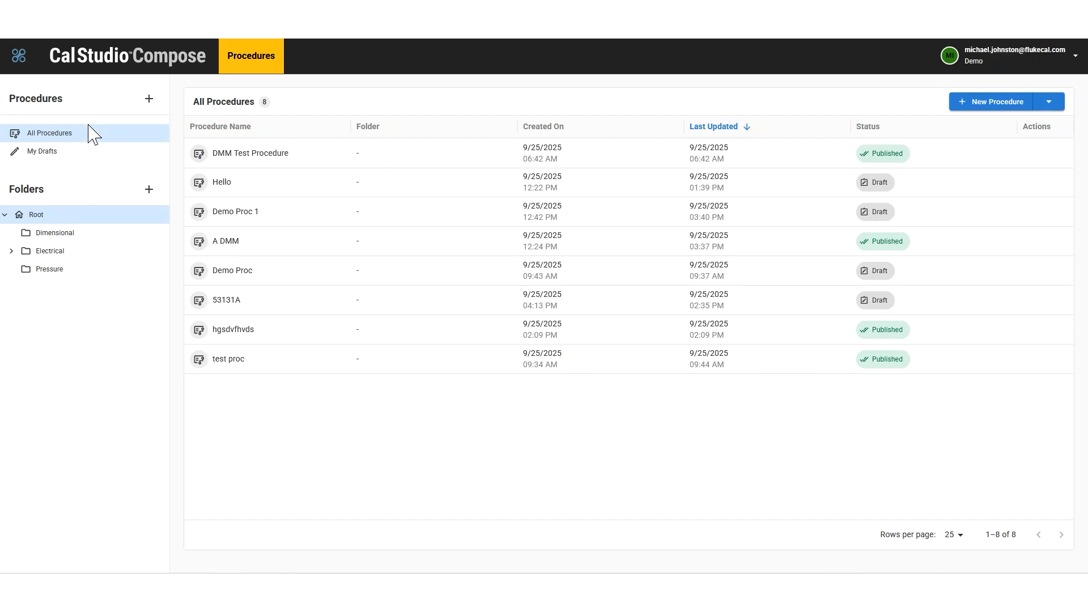
left_click(11, 252)
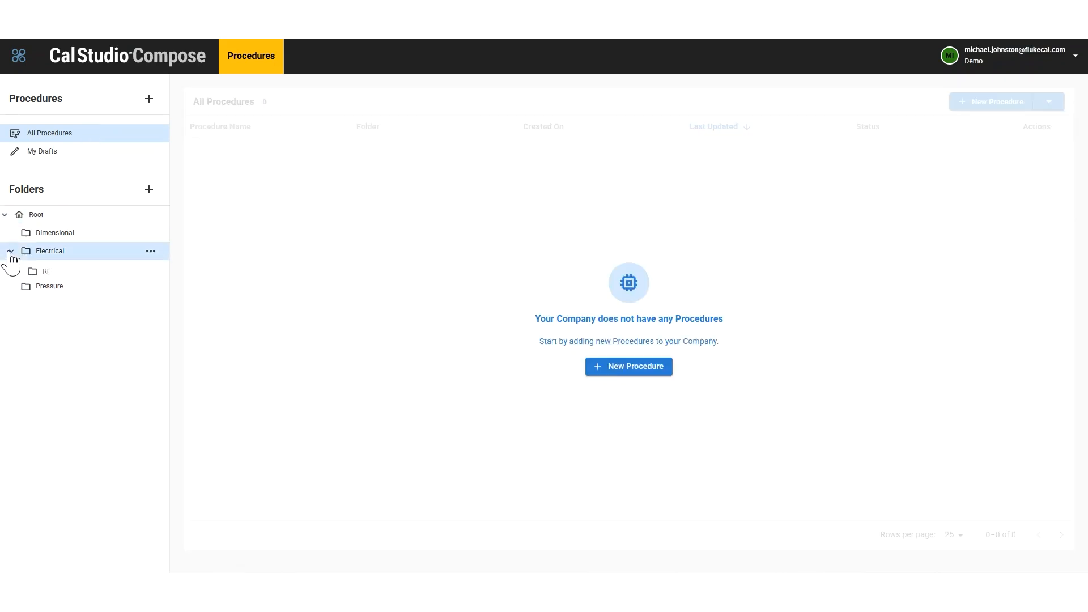
left_click(64, 240)
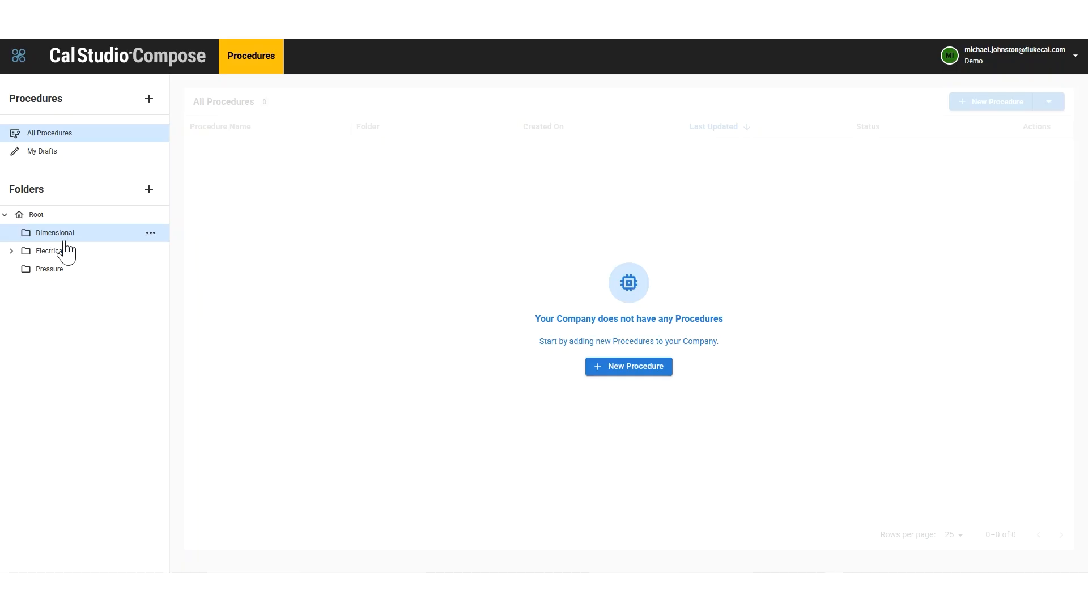
left_click(42, 216)
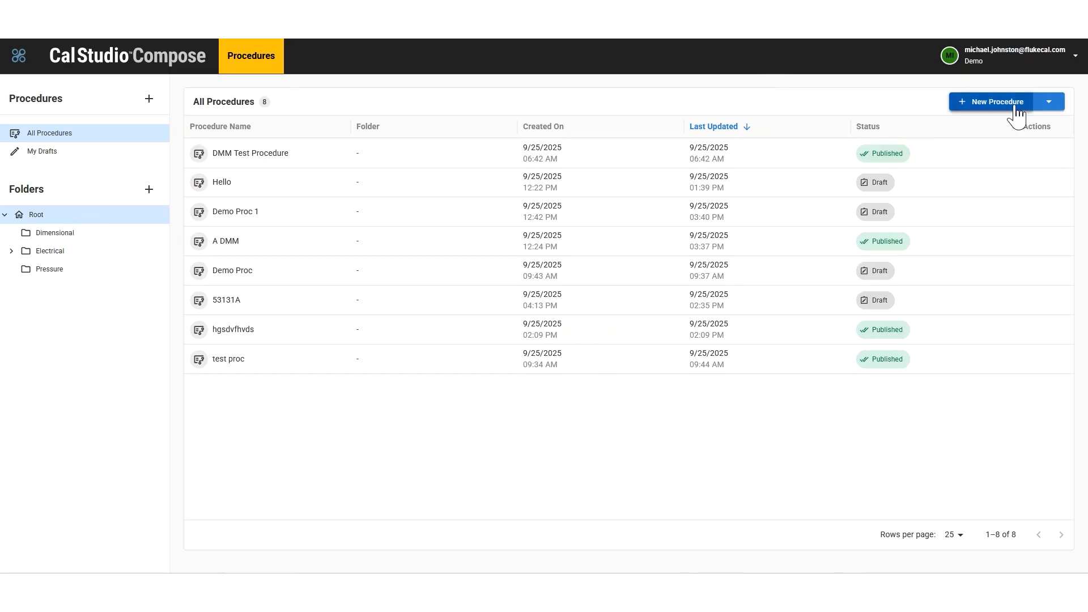
Step: Start a new procedure in the Root folder and look through the available procedure components
left_click(997, 102)
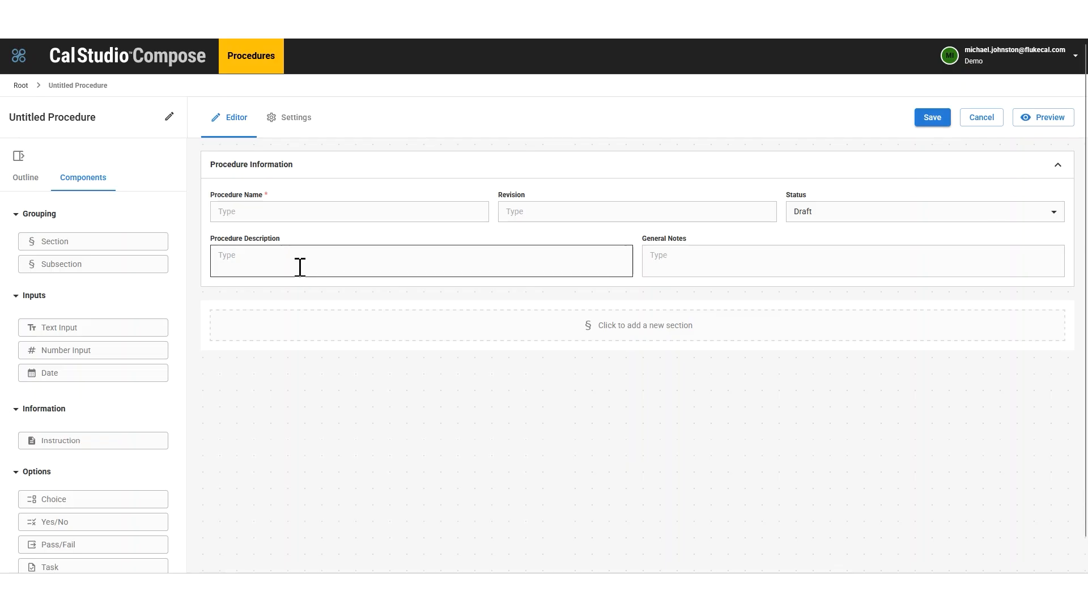
scroll(3, 334, "down", 3)
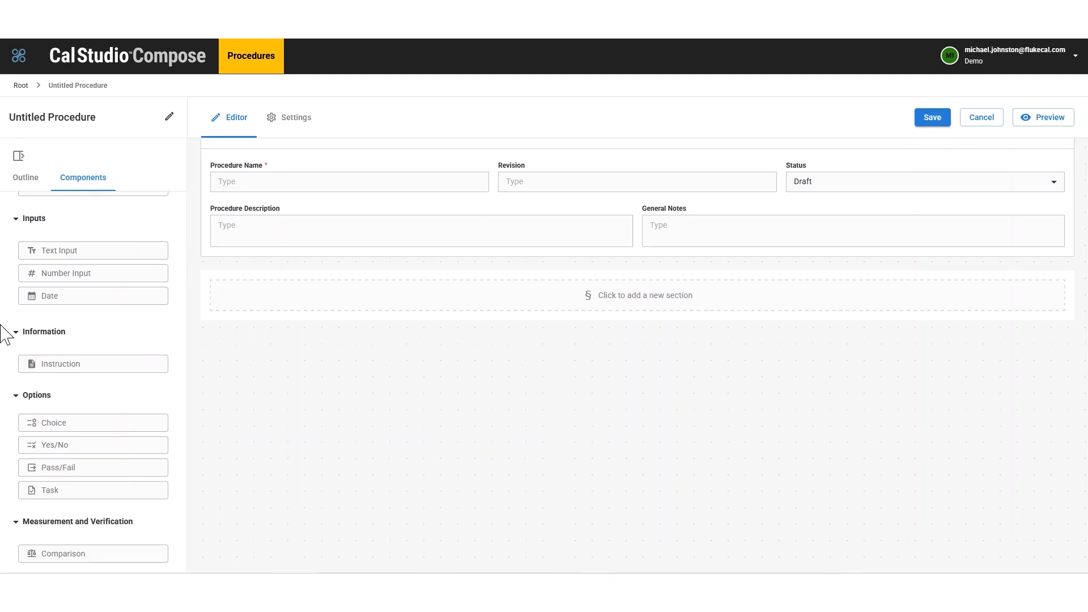
scroll(84, 342, "up", 2)
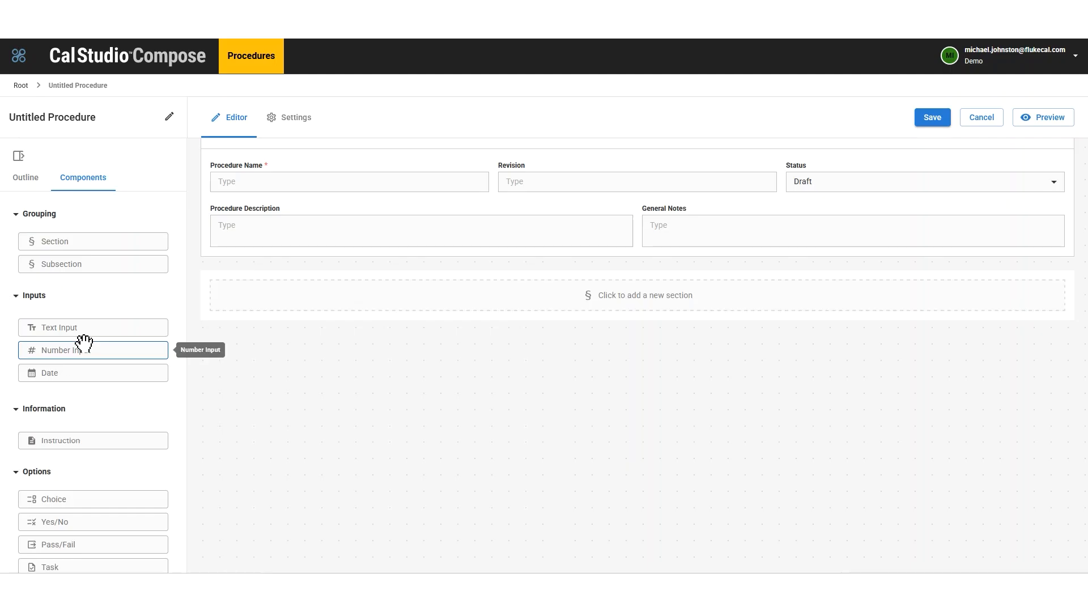
Step: Add a section to the new procedure and title it DC Voltage
left_click_drag(104, 238, 471, 303)
left_click(261, 289)
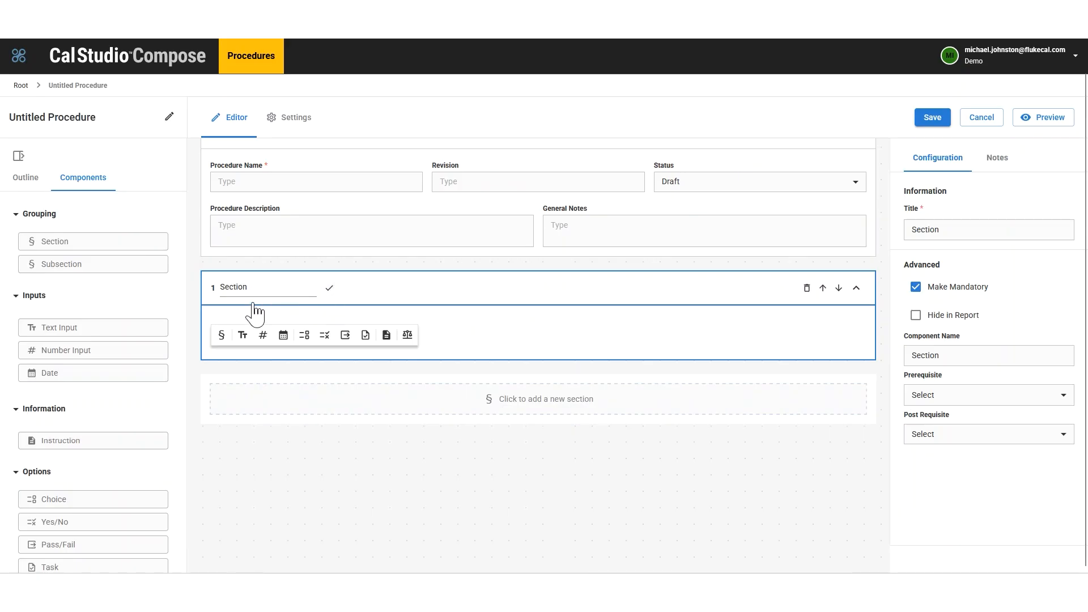
left_click(265, 291)
key("Return")
left_click(263, 291)
left_click(264, 292)
key("BackSpace")
key("BackSpace")
key("BackSpace")
key("BackSpace")
key("BackSpace")
key("BackSpace")
key("BackSpace")
type("DC Voltage")
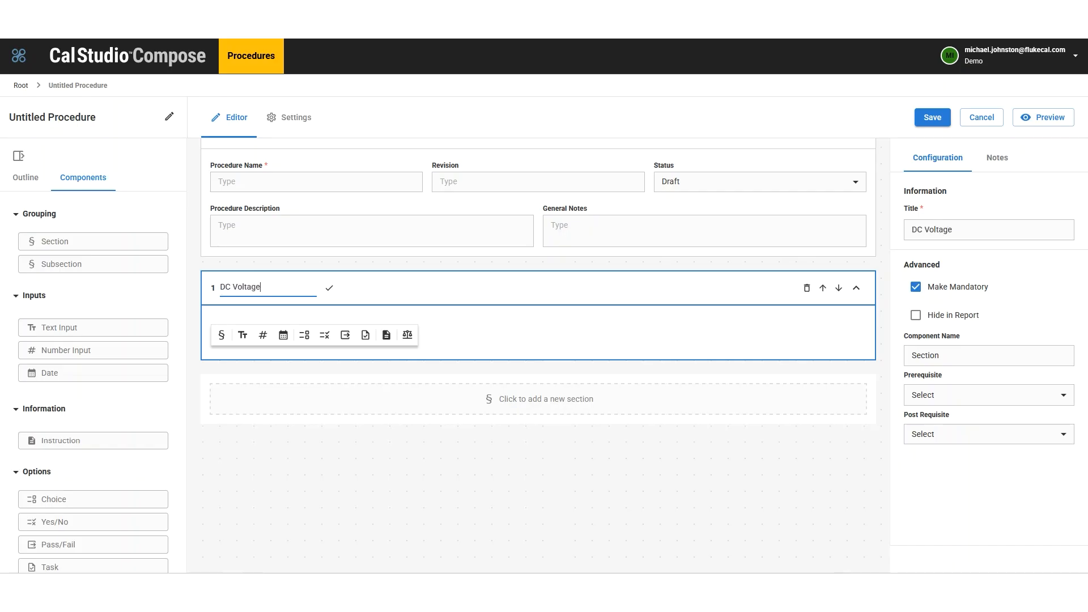
left_click(329, 289)
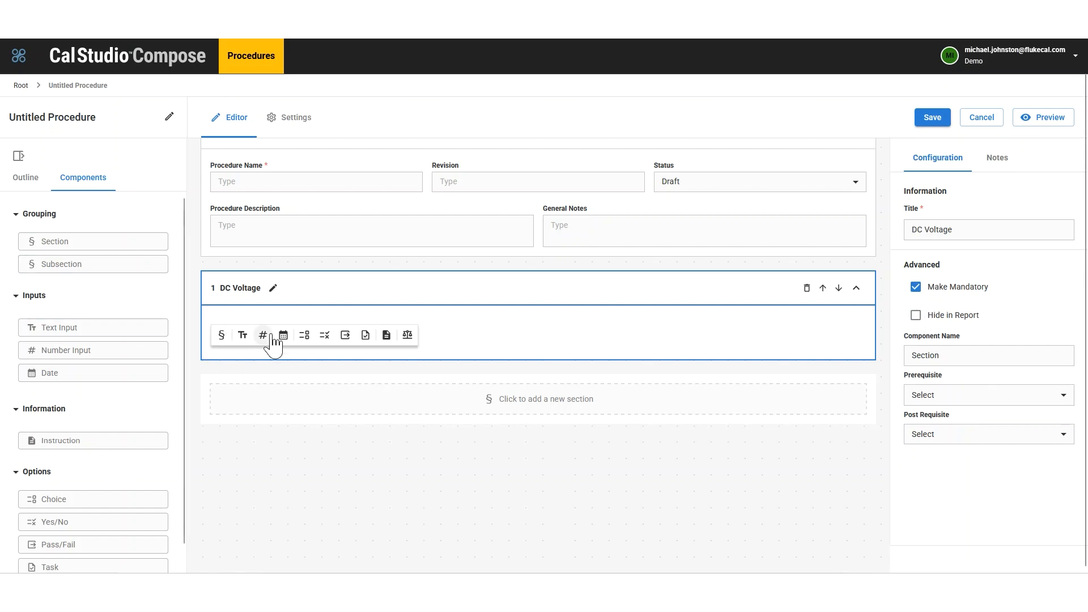
Step: Add a Comparison component to the DC Voltage section and open the configuration of its first test point
scroll(17, 496, "down", 2)
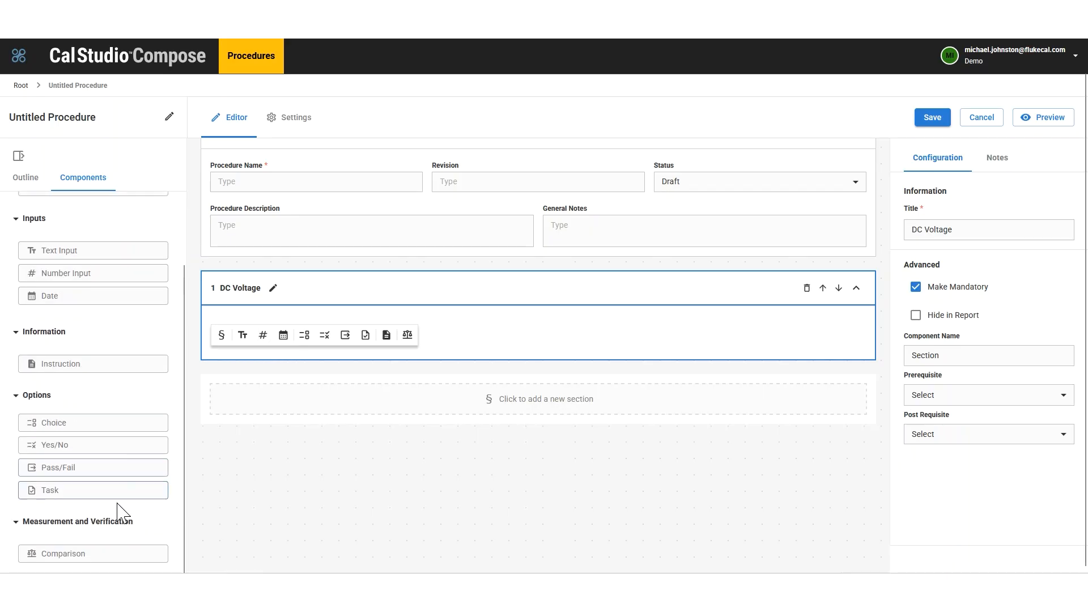
left_click_drag(78, 550, 557, 340)
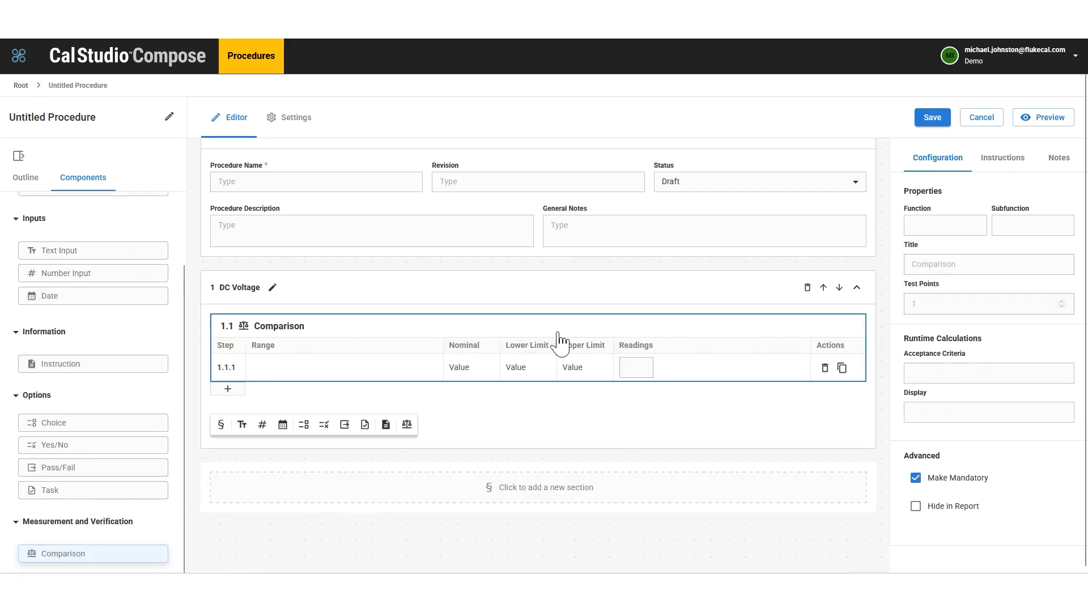
left_click(285, 373)
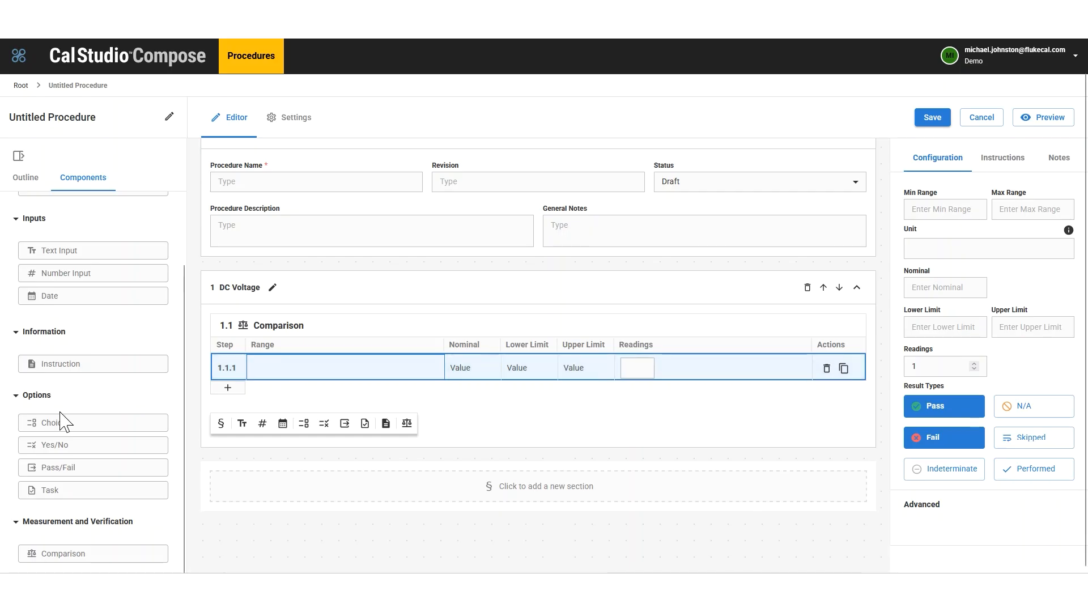
Step: Set the first DC Voltage test point's range to 0 to 100 with mV as the unit
left_click(963, 214)
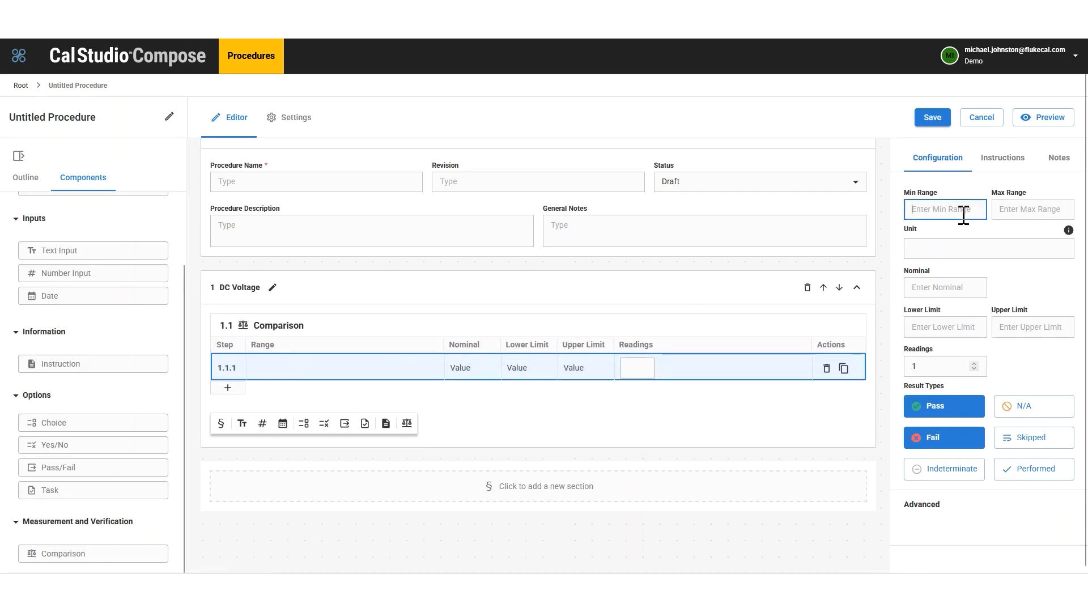
type("0")
key("Tab")
type("100")
left_click(906, 247)
type("mV")
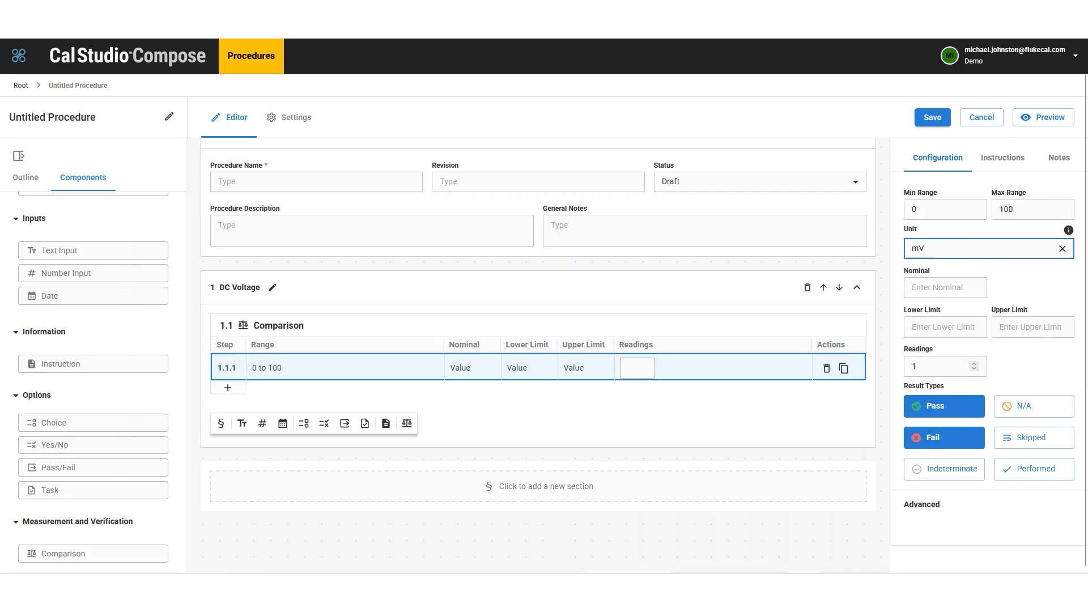
Step: Give the test point a nominal of 100, limits of 99.95 and 100.05, and 3 readings
left_click(964, 291)
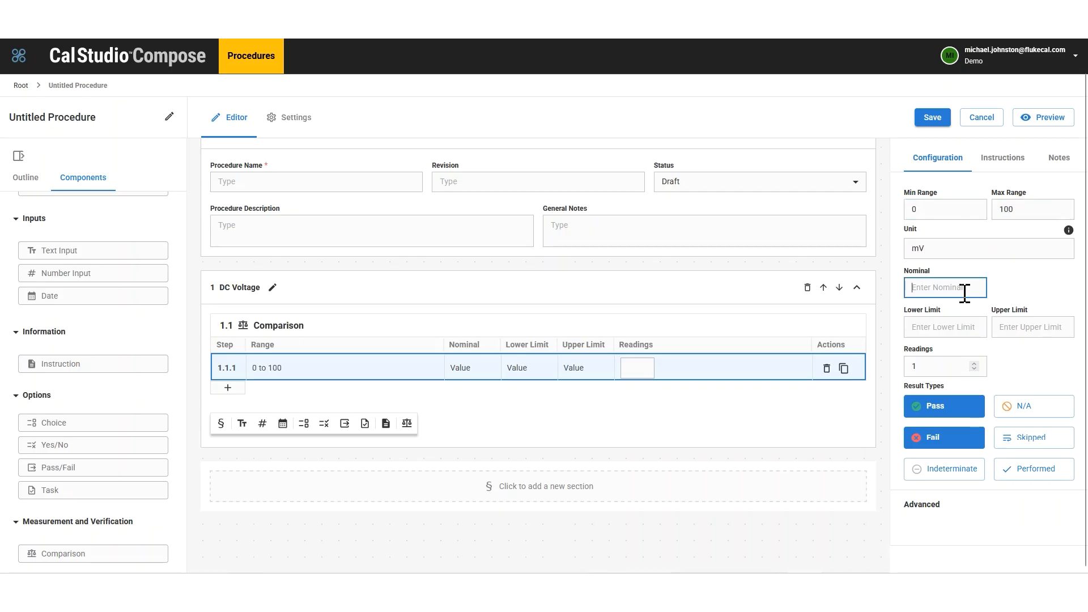
type("100")
key("Tab")
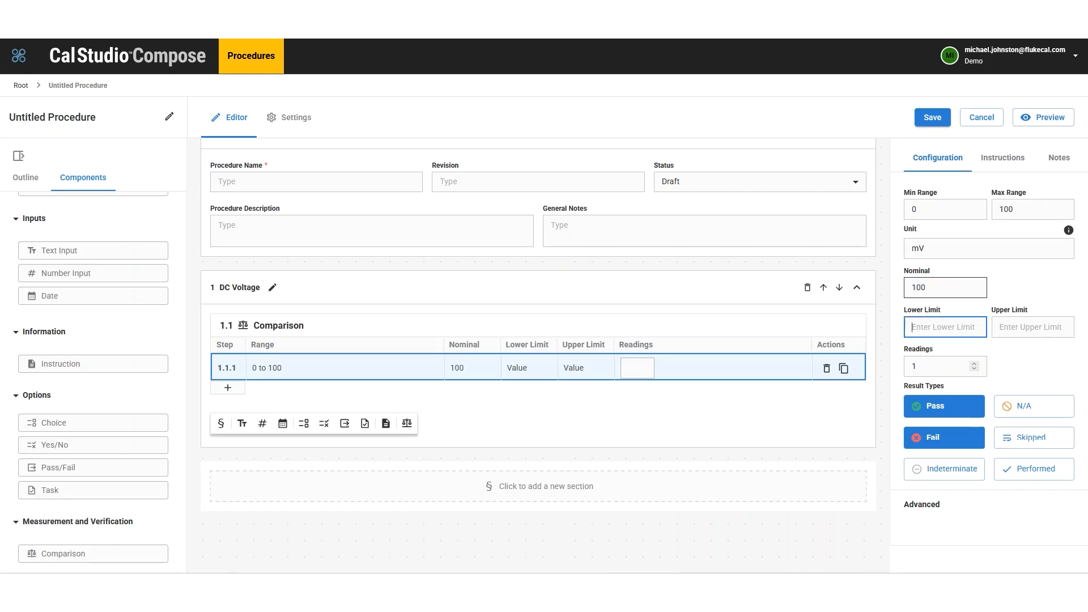
type("99.95")
key("Tab")
type("100")
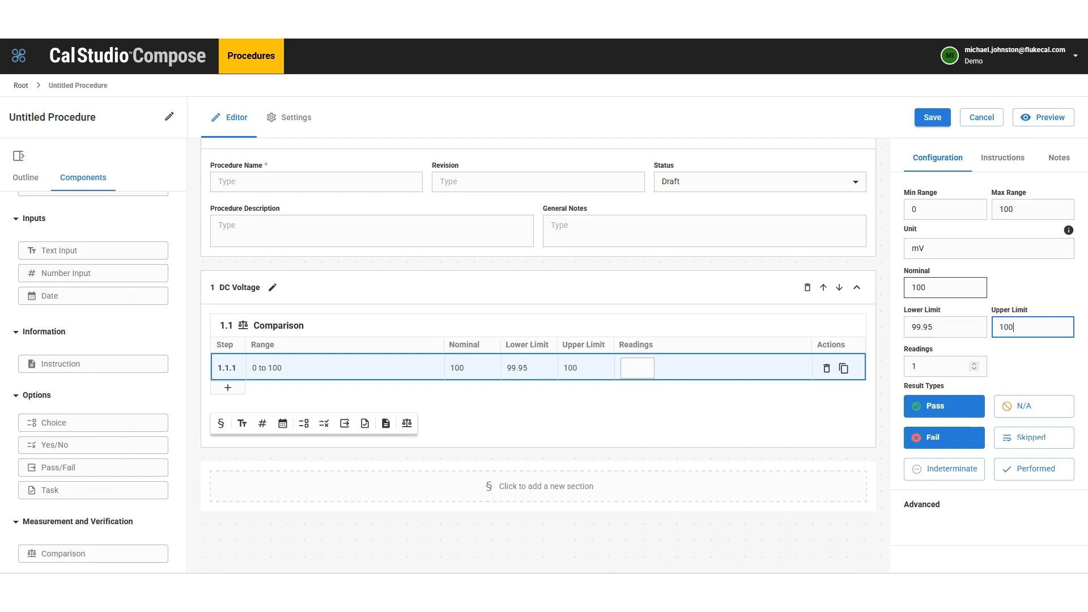
key("Tab")
type("3")
left_click(1068, 379)
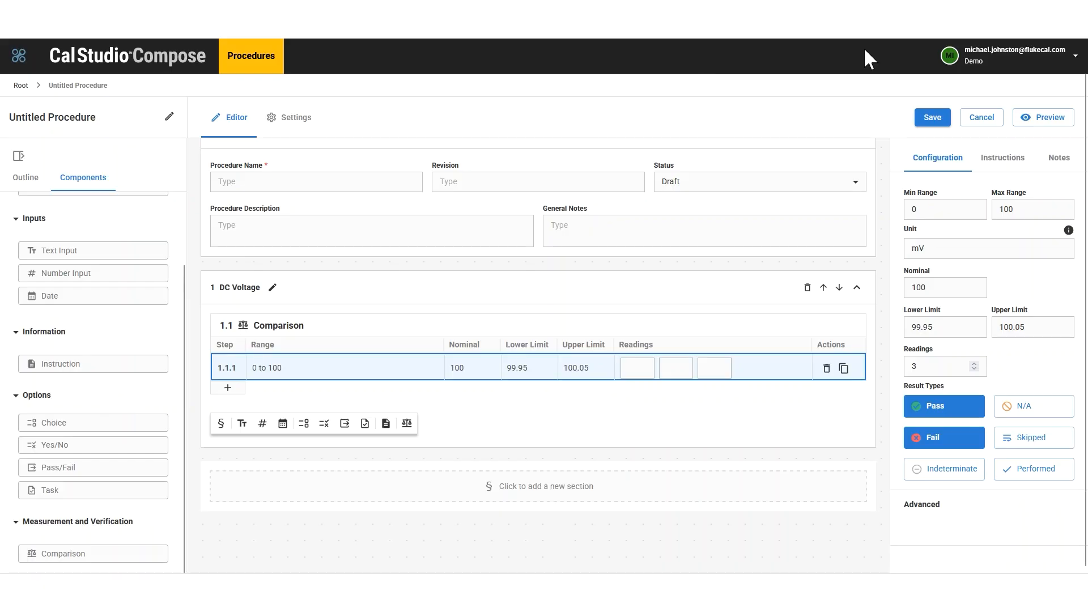
Step: Name the procedure Test Procedure 1 and save it
left_click(932, 119)
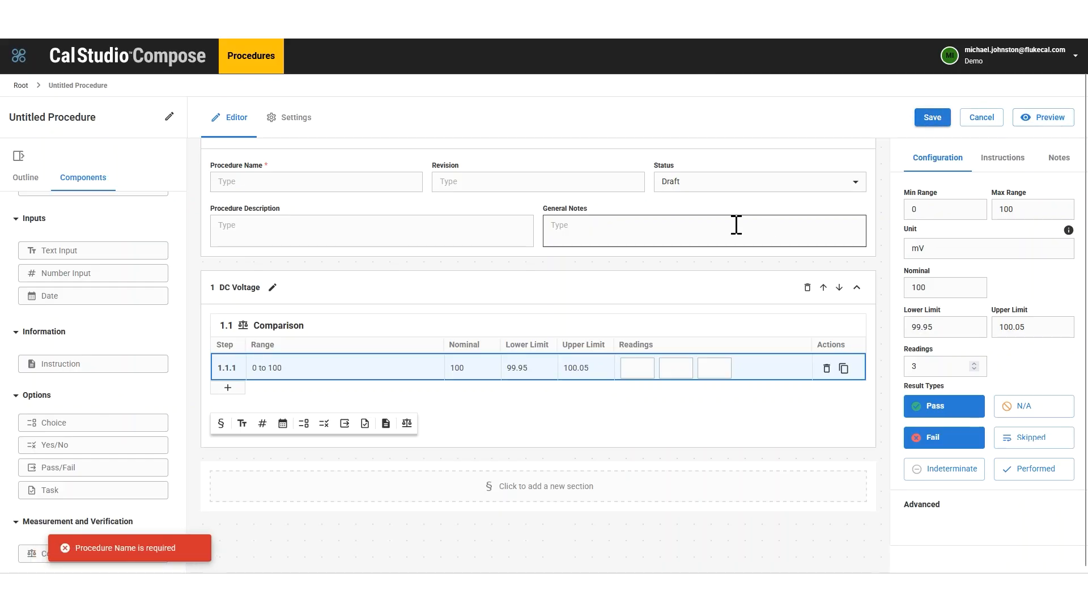
left_click(314, 177)
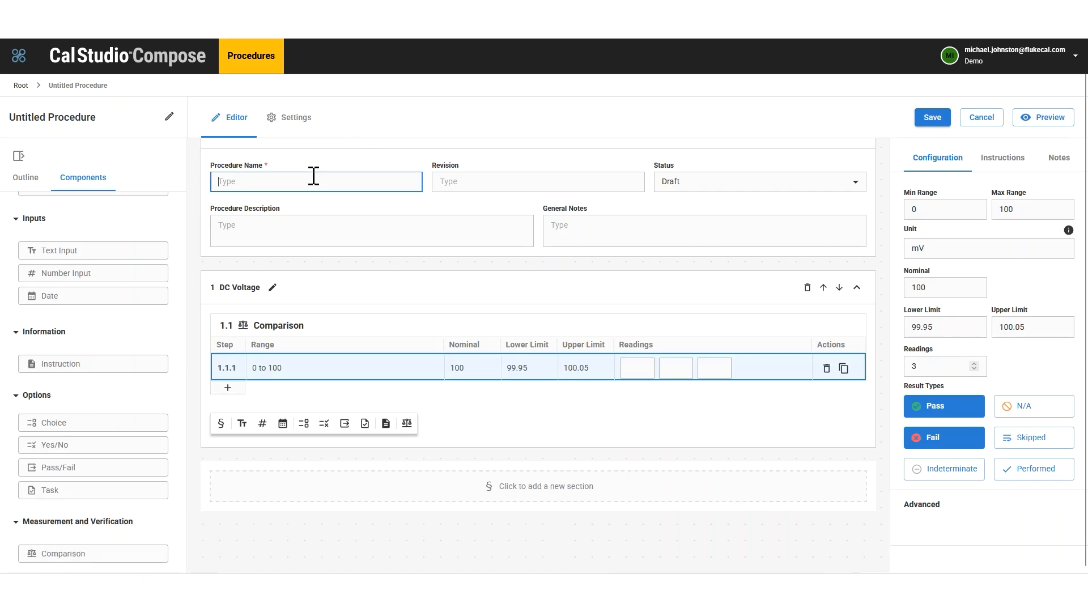
type("Test Procedure 1")
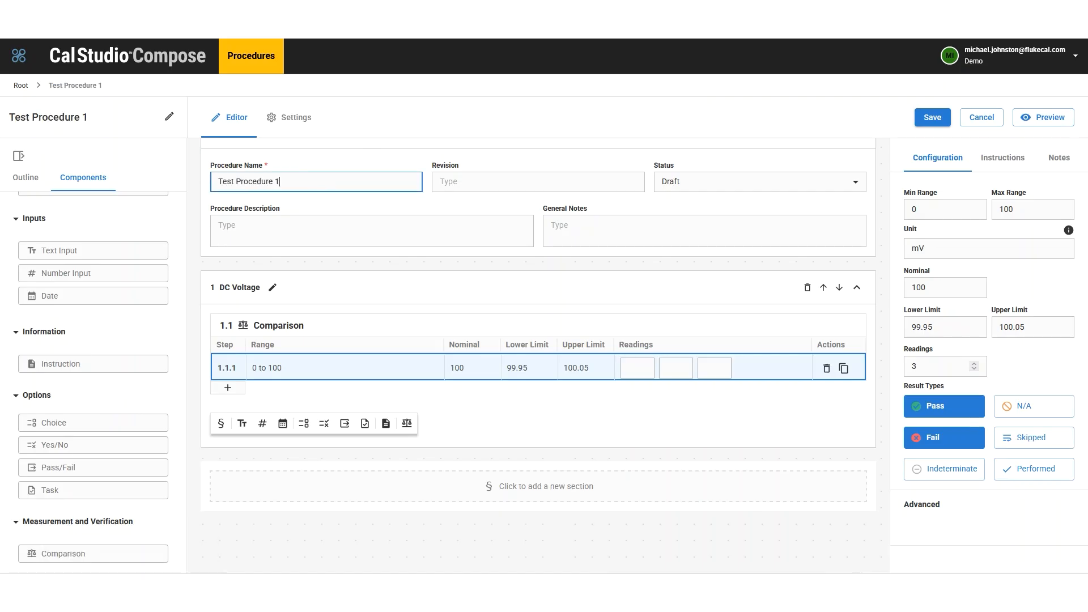
left_click(932, 120)
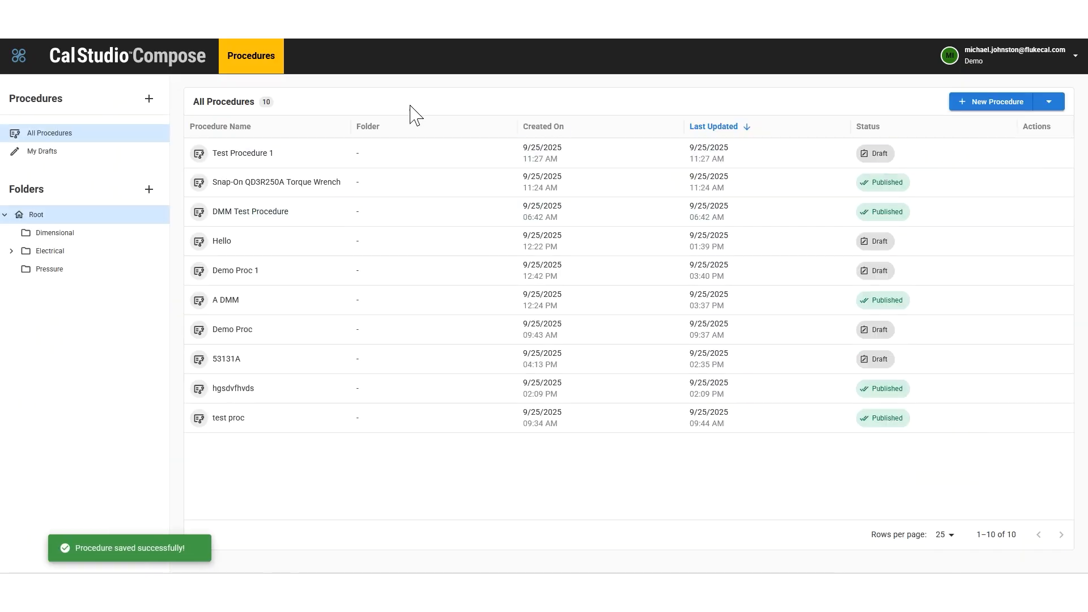
Step: Reopen Test Procedure 1 for editing, preview its DC Voltage comparison with the reading fields, and return to the editor
left_click(245, 162)
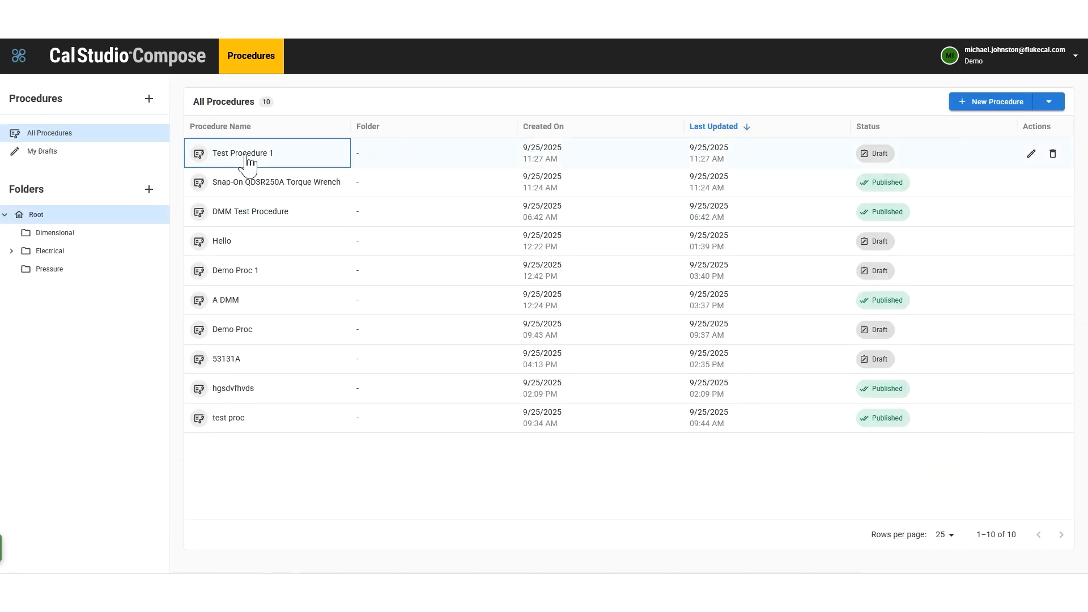
left_click(1031, 154)
left_click(1047, 119)
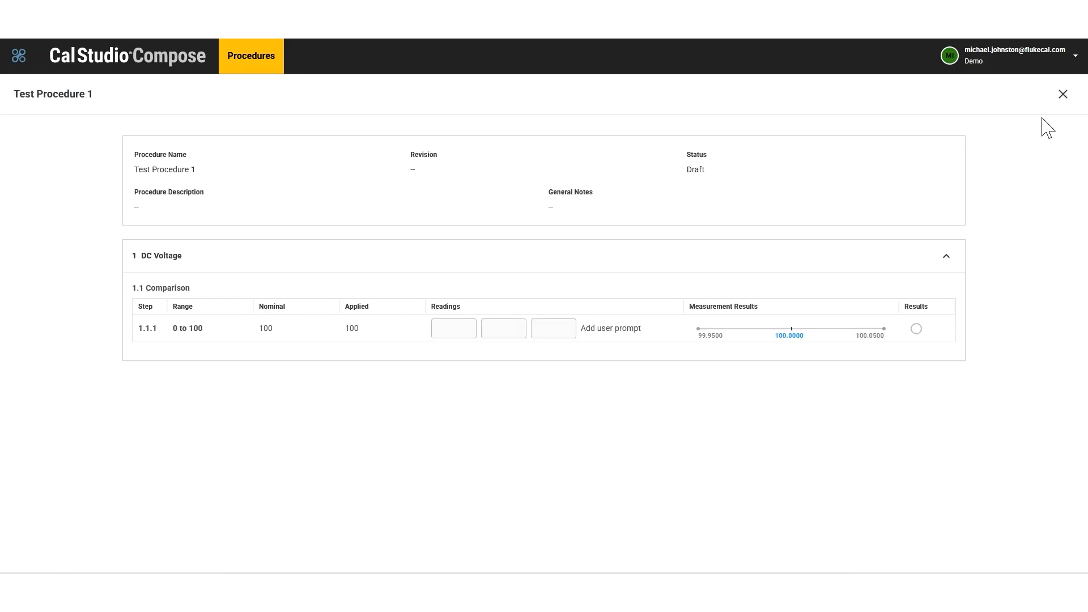
left_click(447, 326)
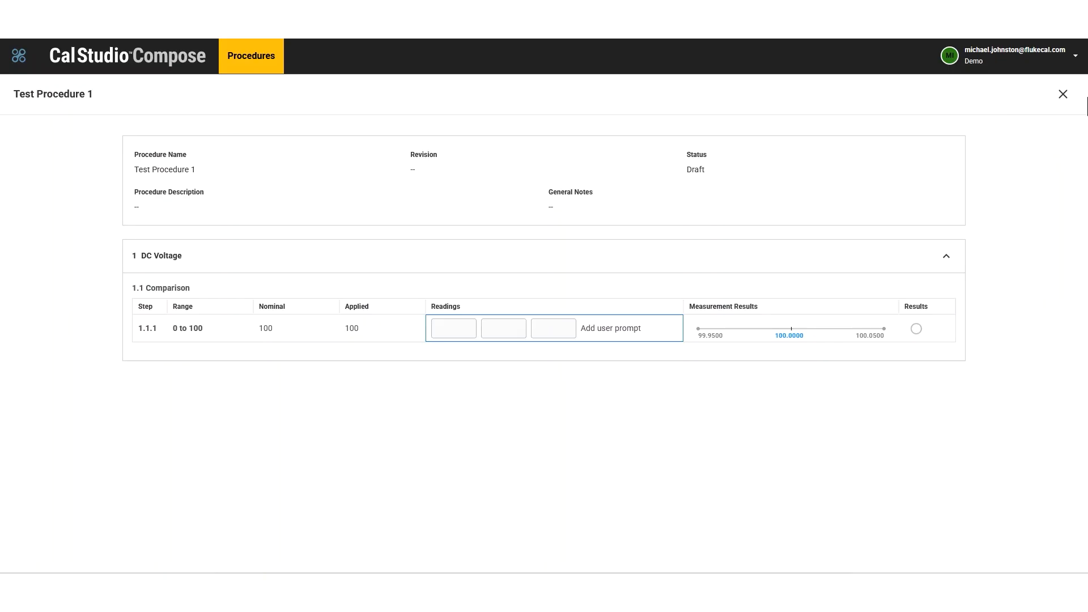
left_click(1063, 95)
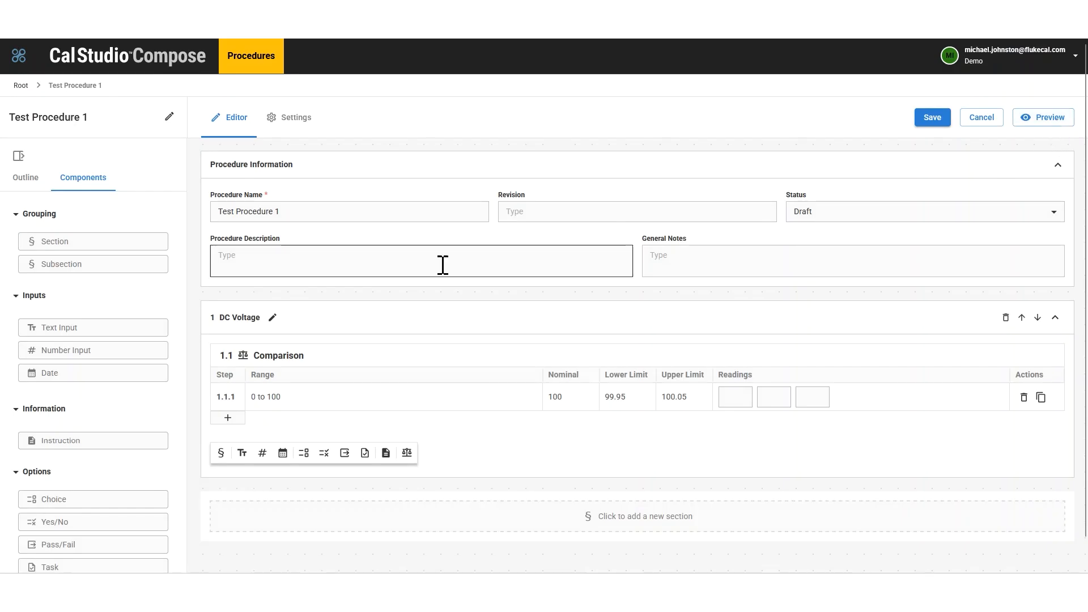
Step: Change the status of Test Procedure 1 to Published and save the procedure
left_click(1050, 213)
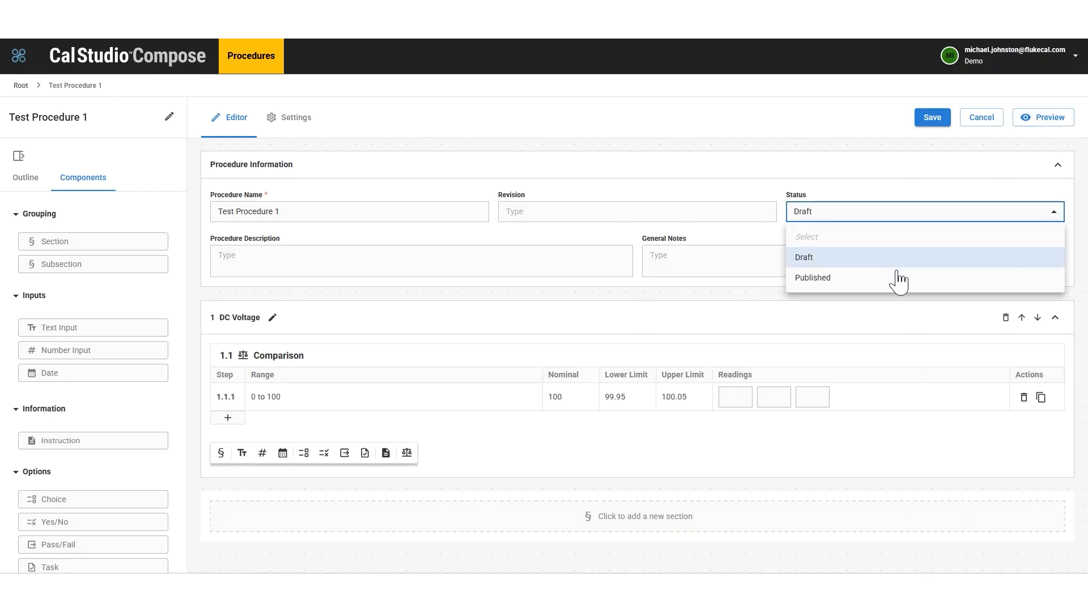
left_click(866, 279)
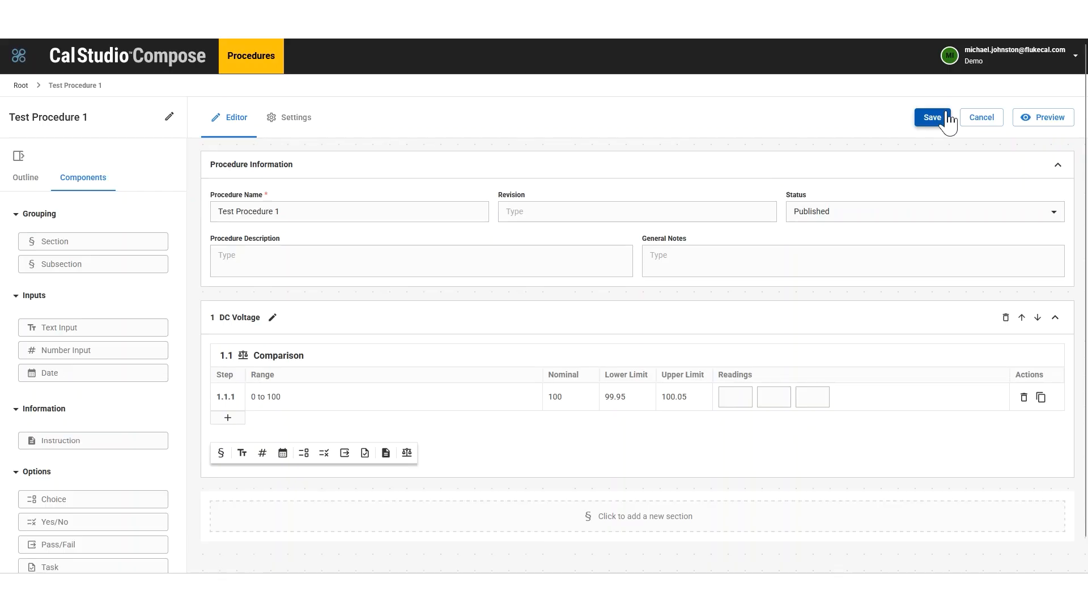
left_click(943, 116)
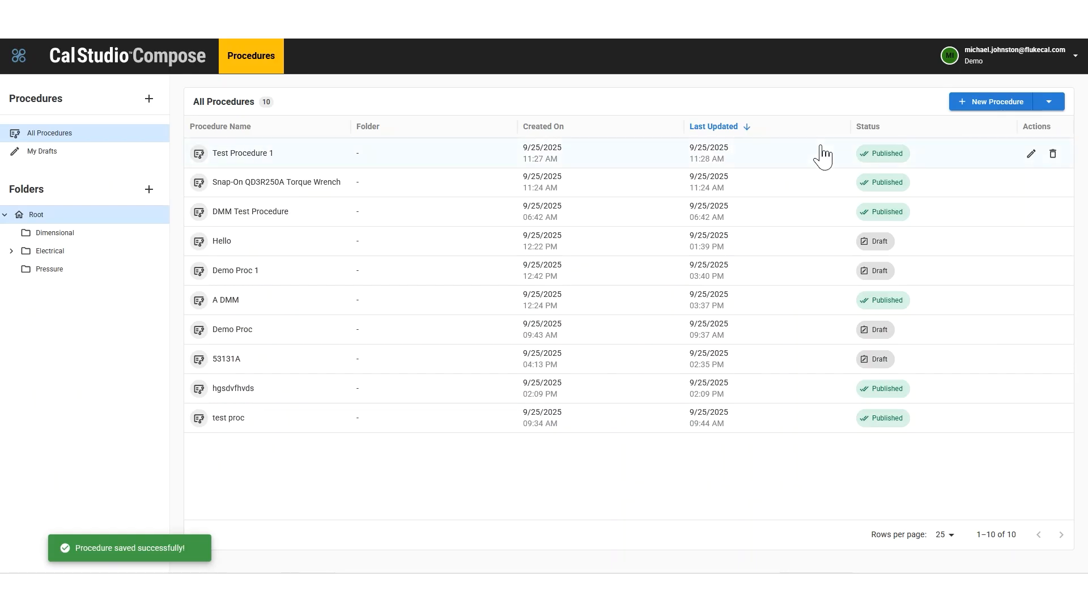